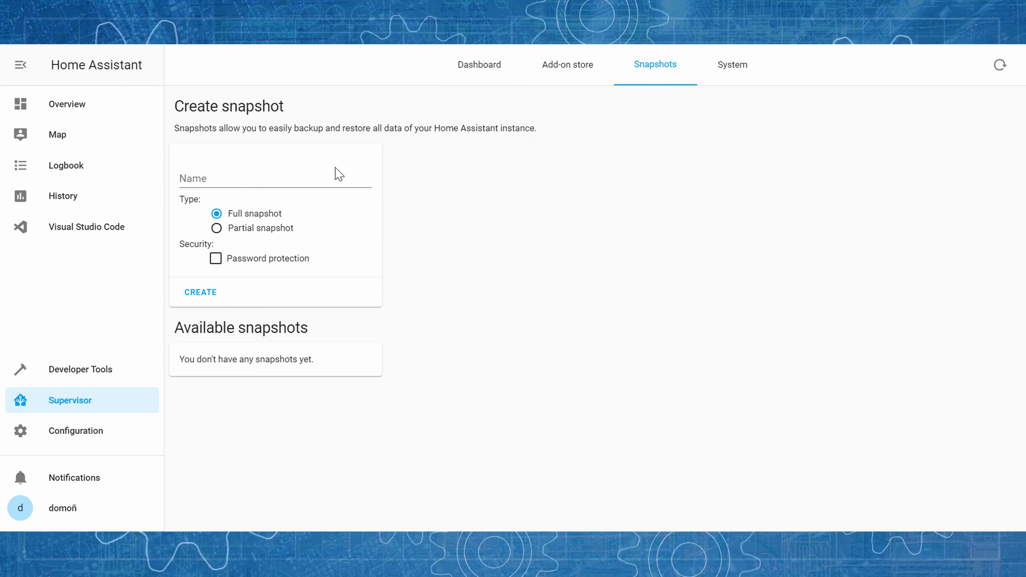
Step: Create a full snapshot named preduckdns without password protection
click(305, 182)
text(p)
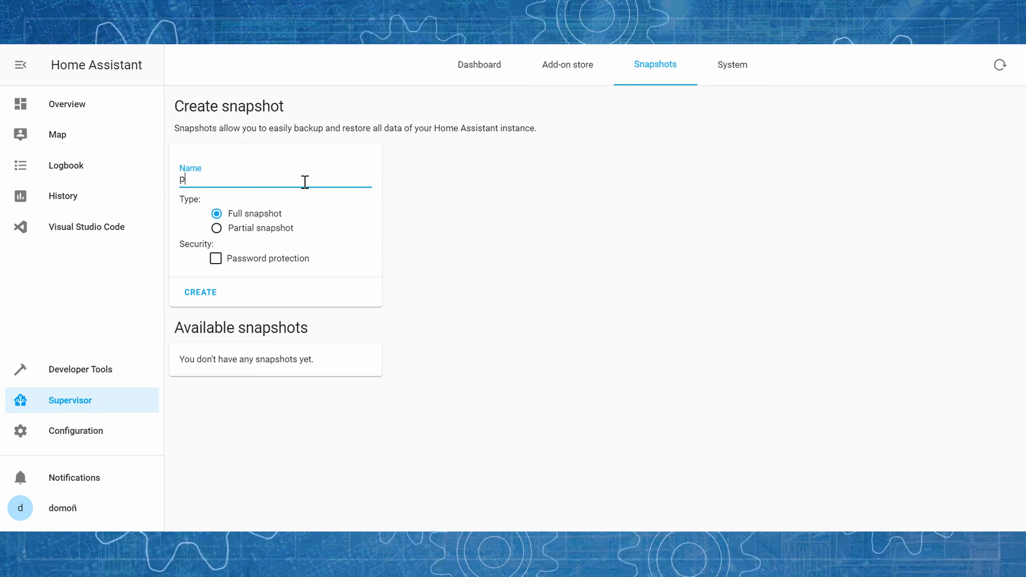
text(reduckdns)
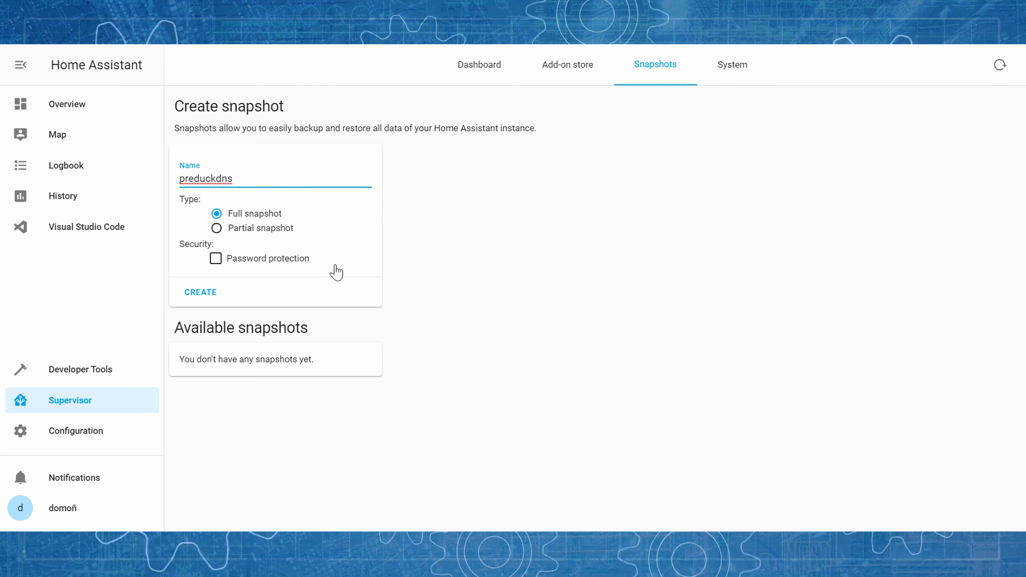
click(193, 293)
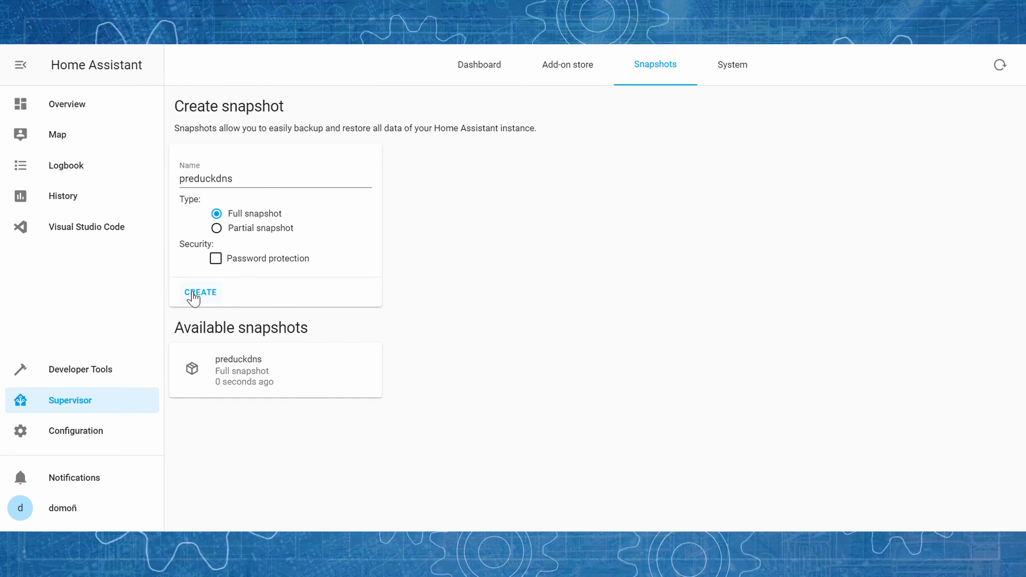
Step: Download the preduckdns snapshot, dismiss the download notices and close the snapshot's details
click(268, 378)
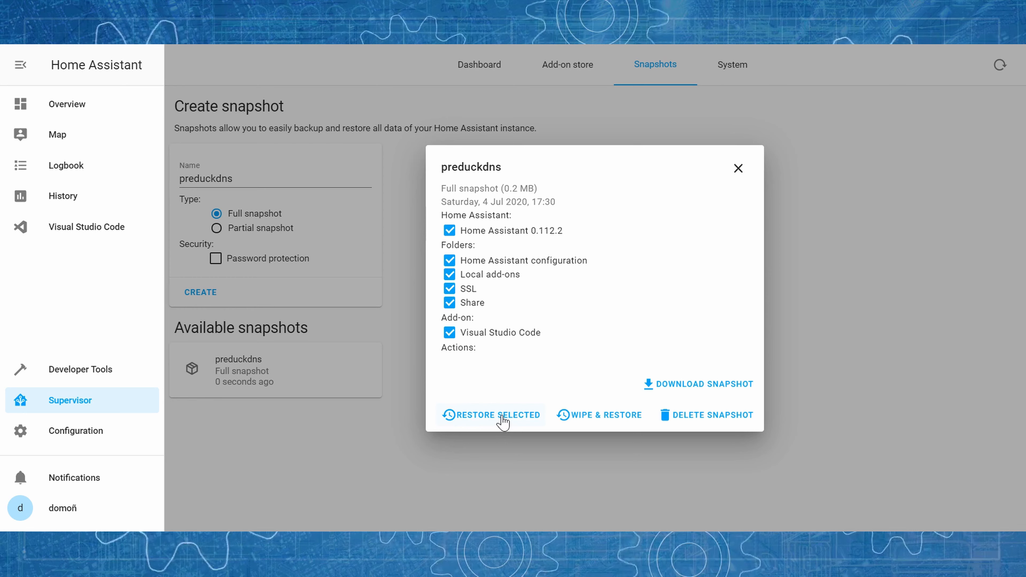
click(714, 389)
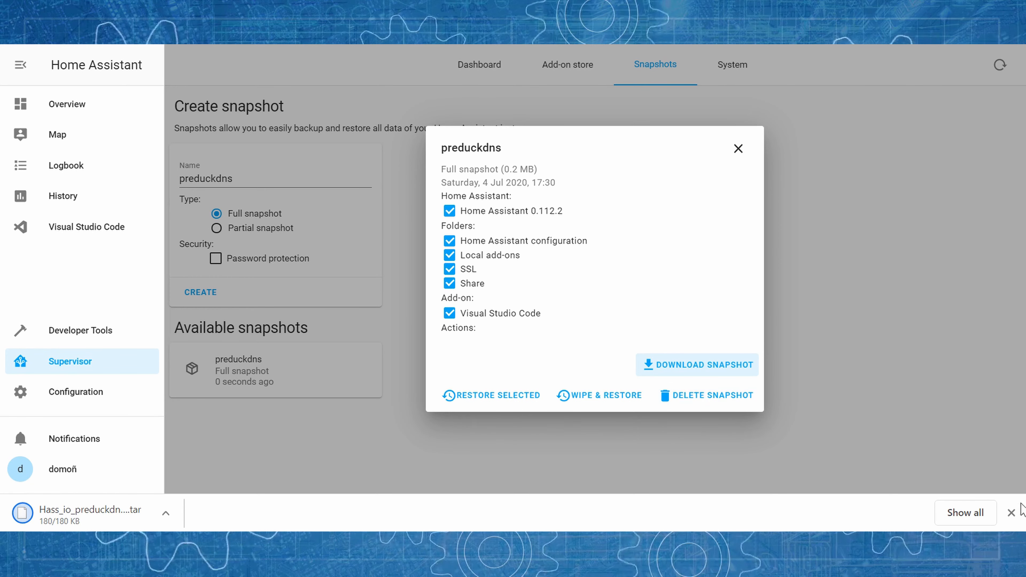
click(1012, 512)
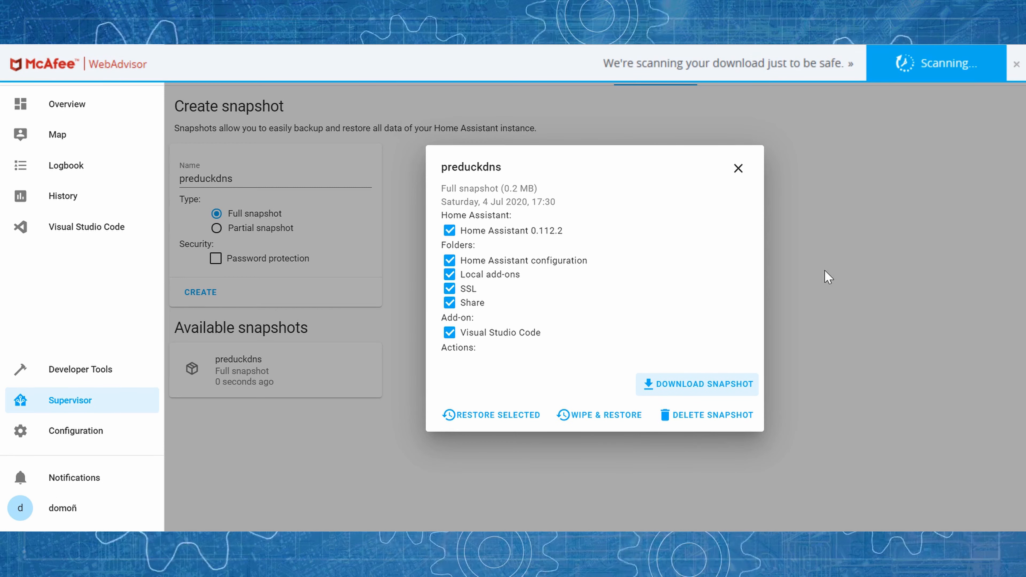
click(1016, 64)
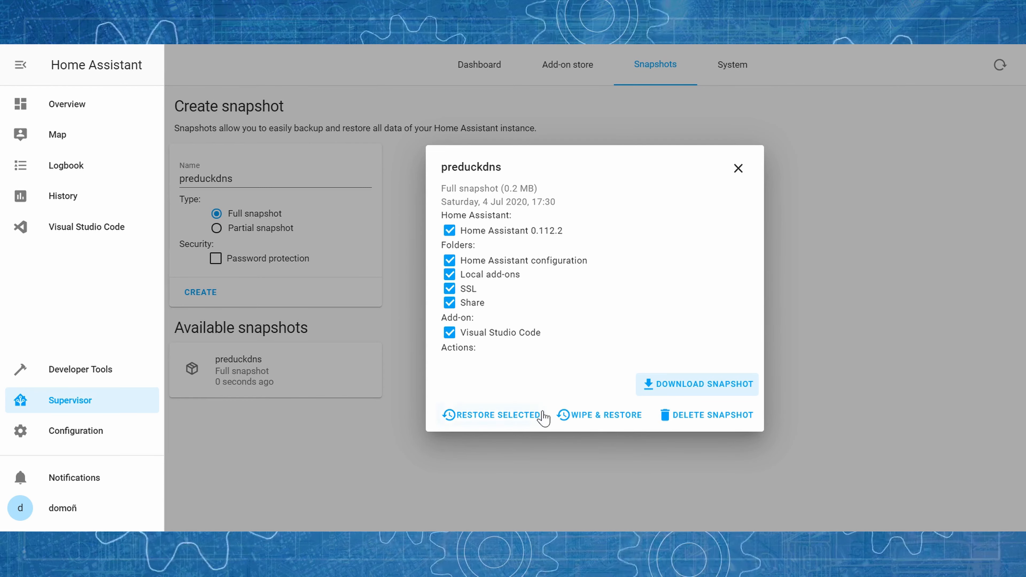
click(747, 171)
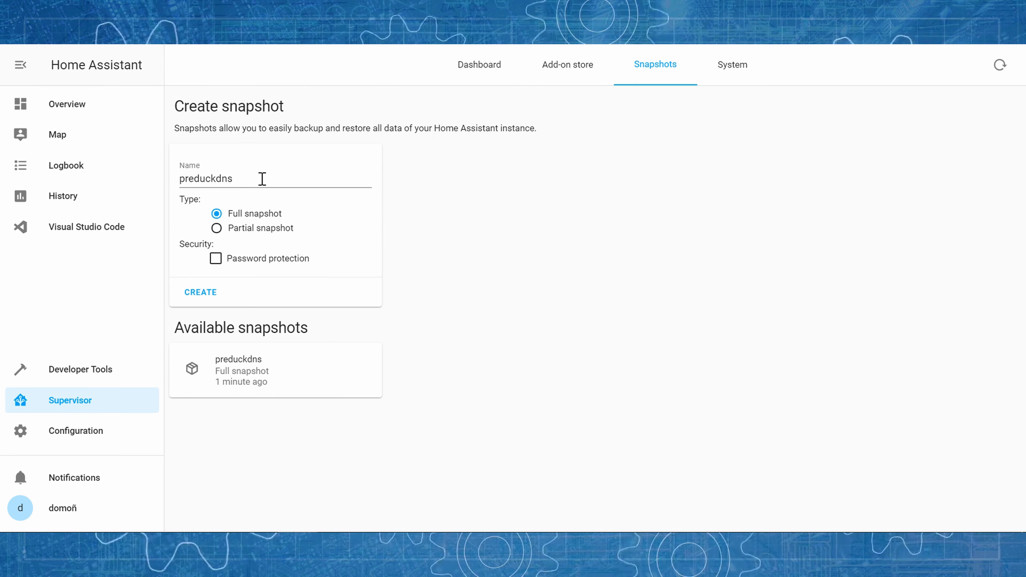
Step: Install the official Duck DNS add-on from the add-on store
click(564, 69)
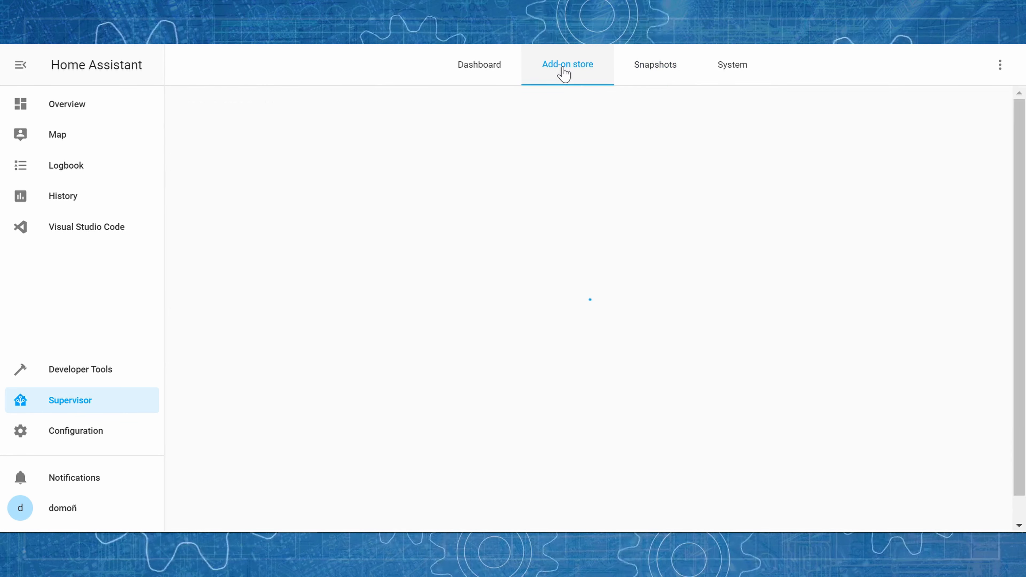
click(253, 244)
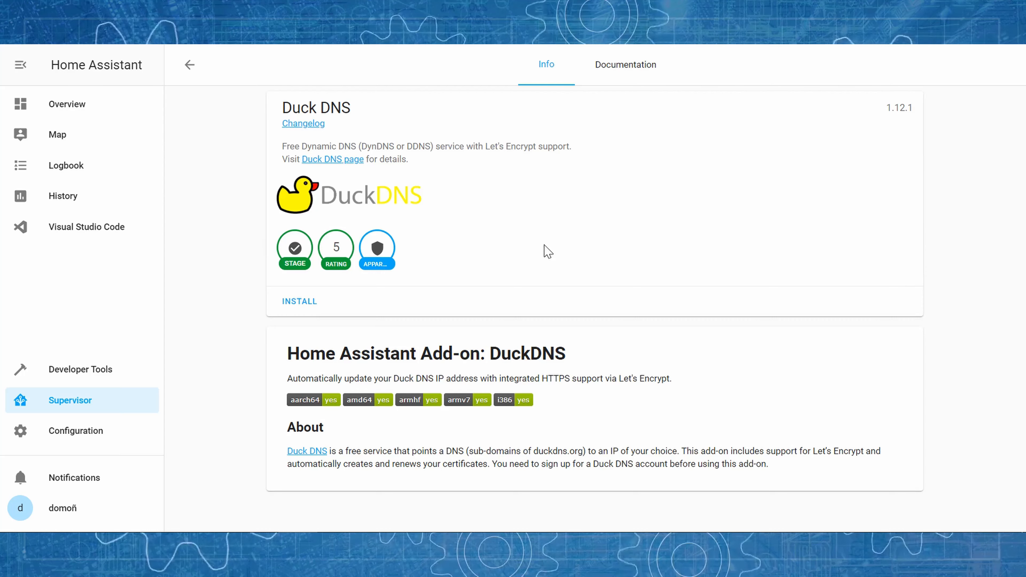
click(303, 301)
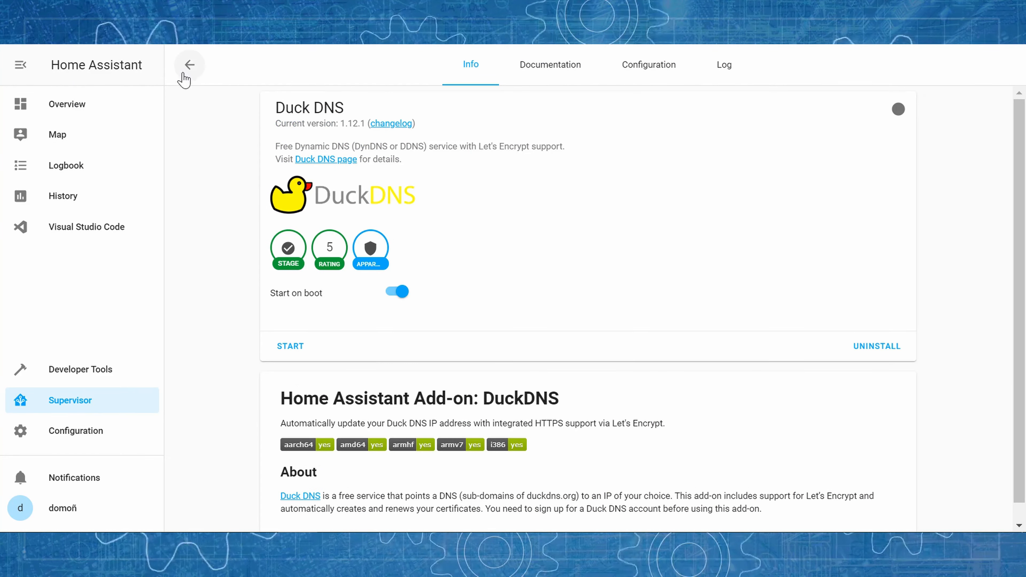
Step: Install the NGINX Home Assistant SSL proxy add-on from the add-on store
click(189, 66)
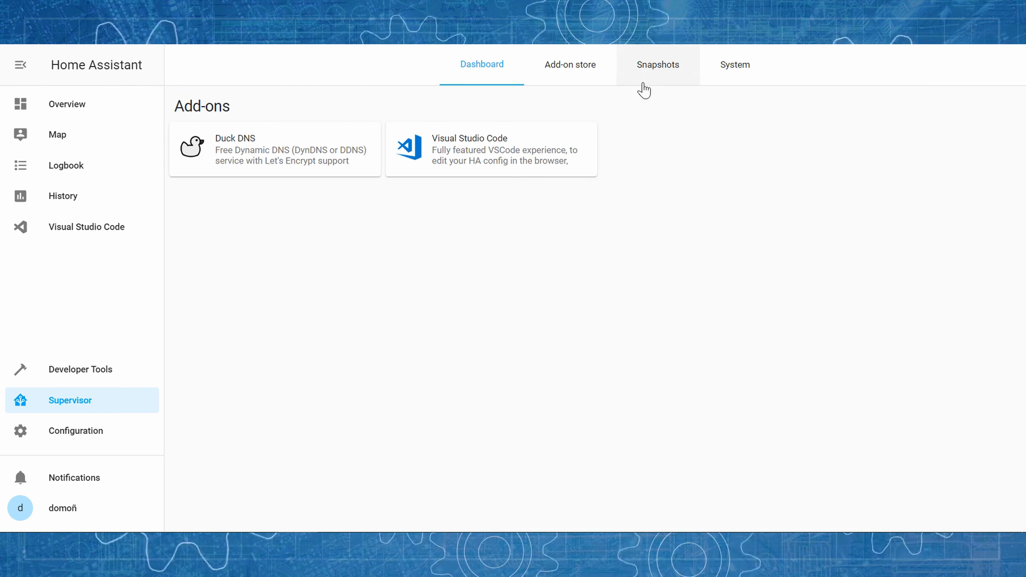
click(584, 68)
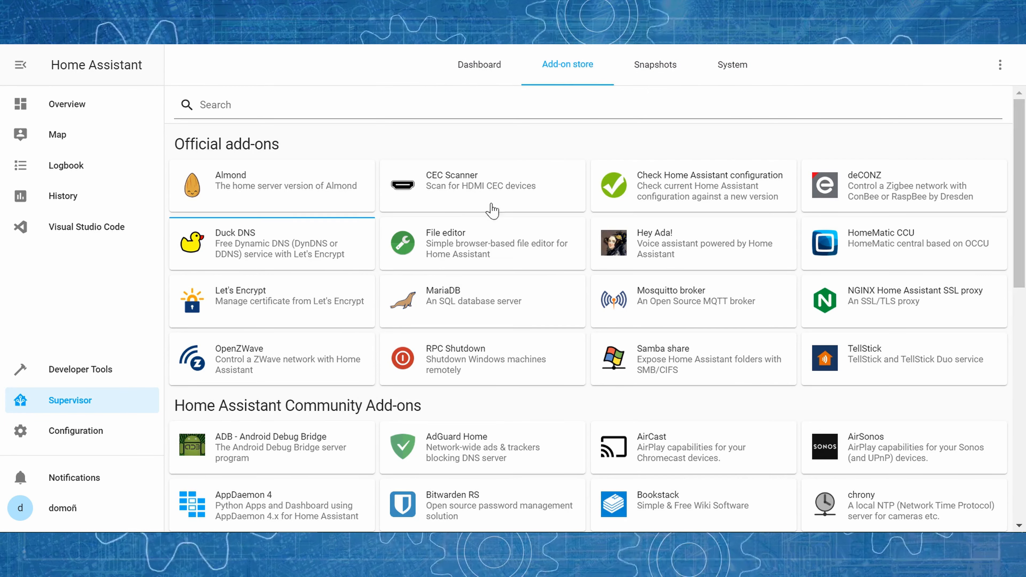
click(870, 313)
click(297, 302)
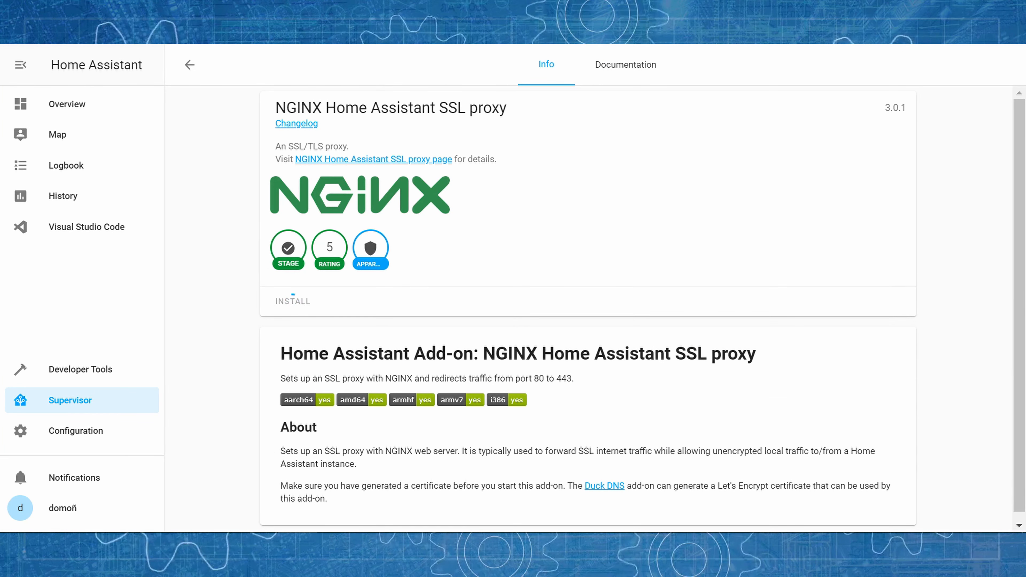
Step: Go to duckdns.org in a new browser tab and sign in with the existing Google account
key(ctrl+t)
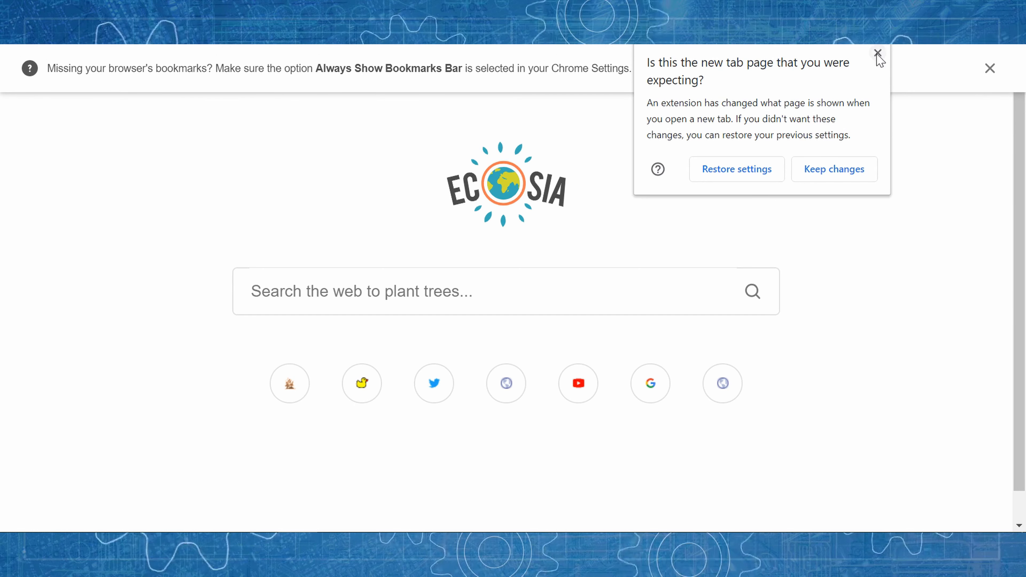
click(878, 53)
click(991, 69)
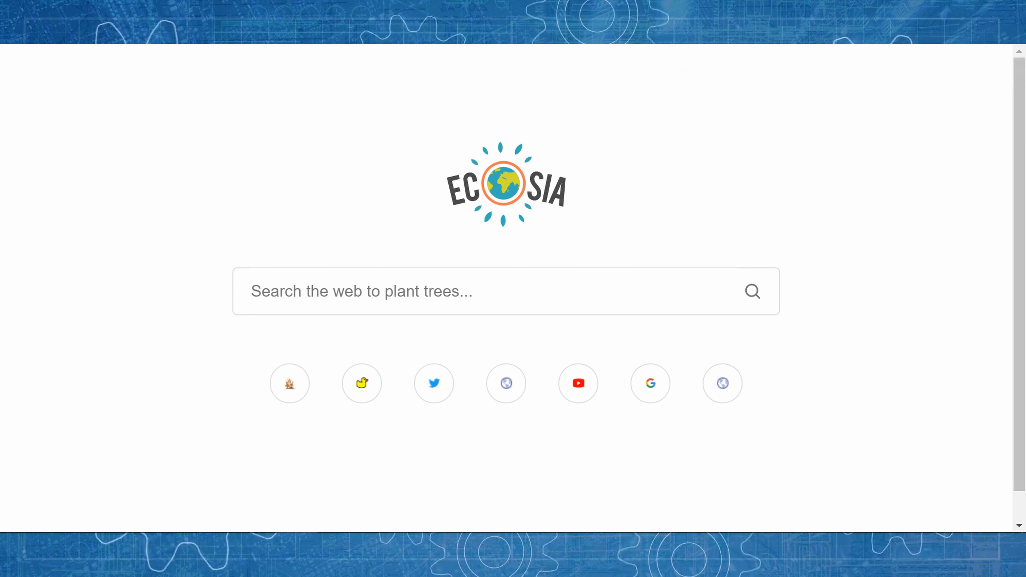
text(duck)
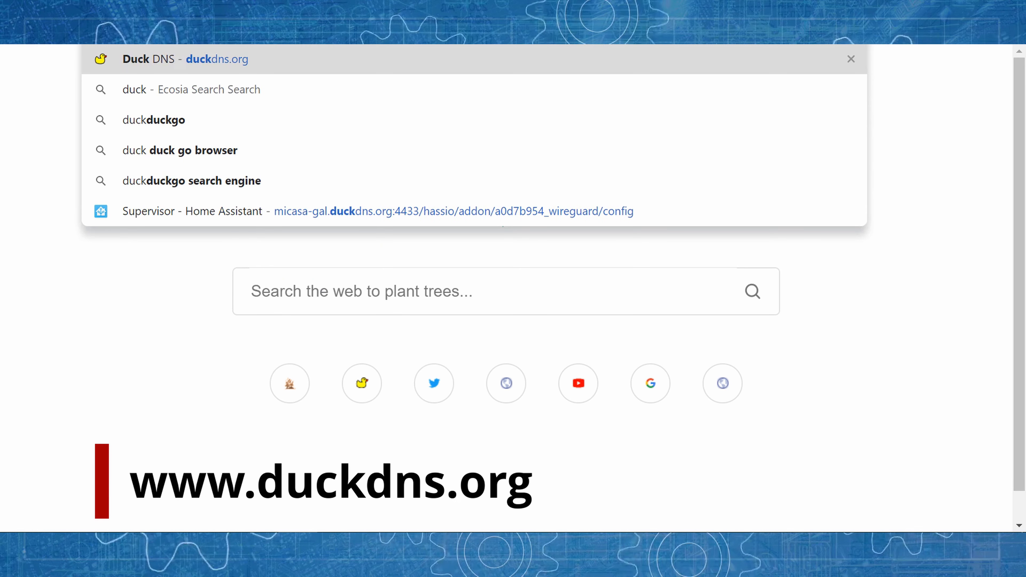
key(Return)
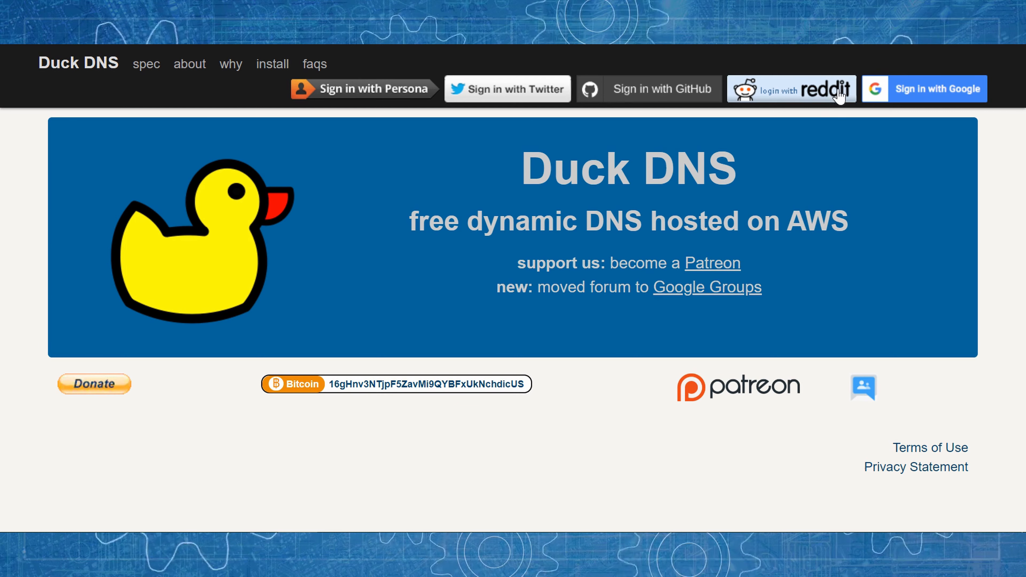
click(937, 92)
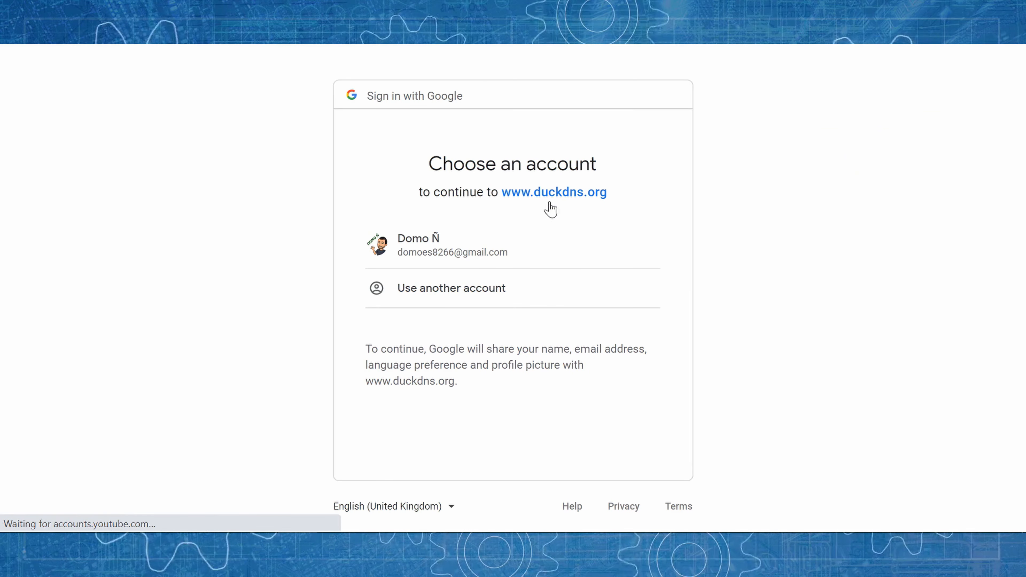
click(437, 255)
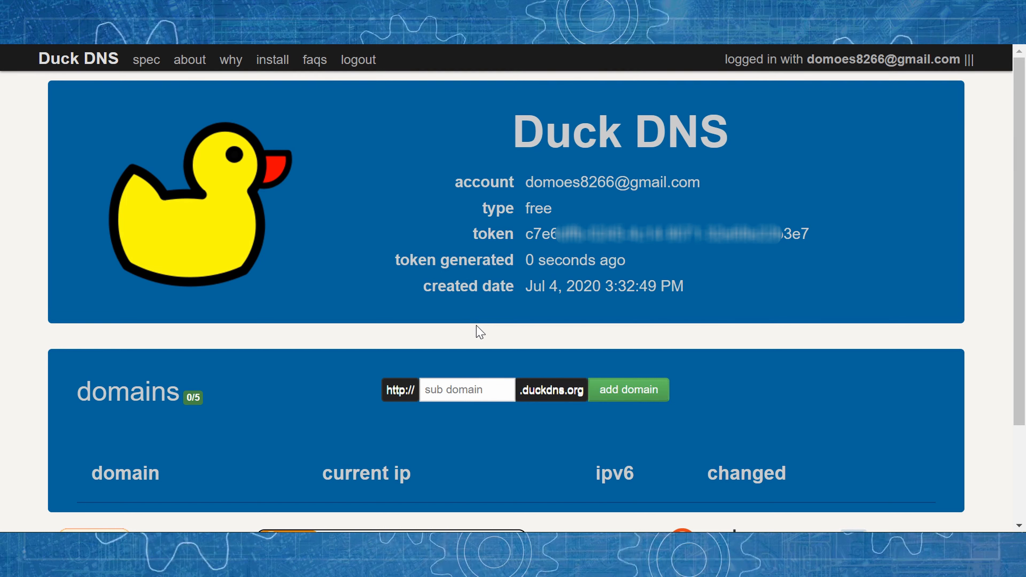
Step: Add the subdomain domon to the Duck DNS account and select its full domain name
click(458, 391)
text(domon)
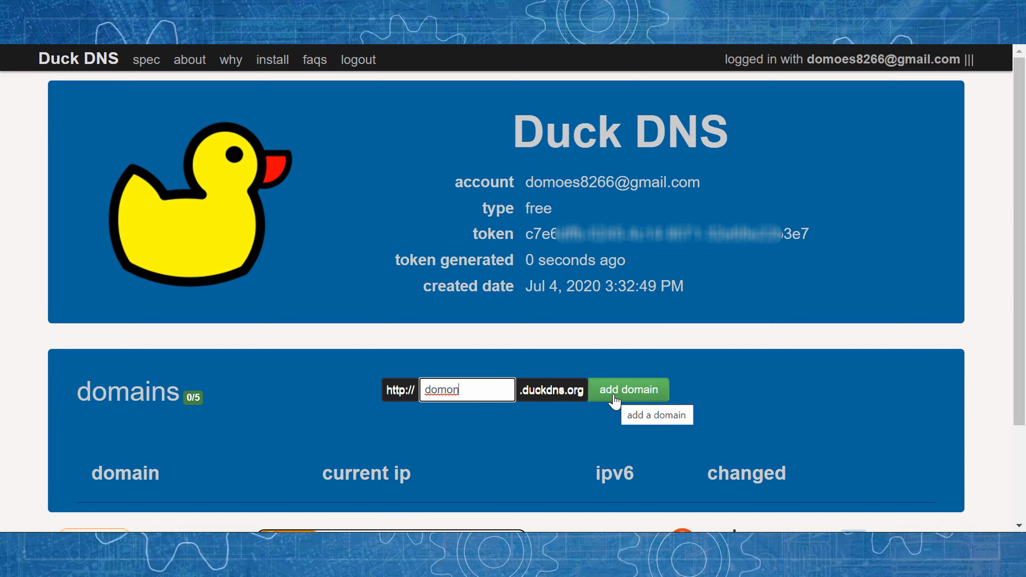
click(614, 400)
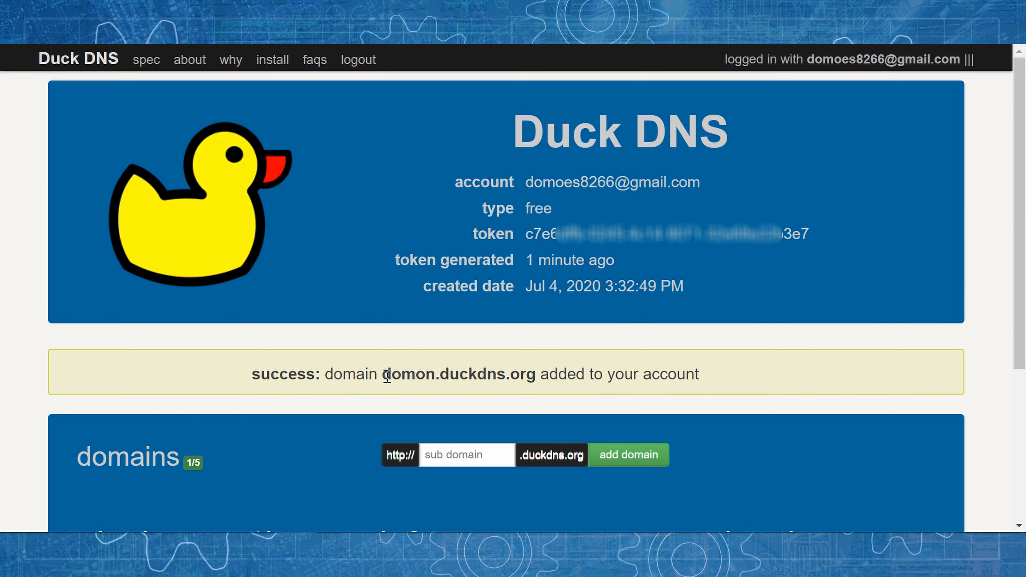
drag(382, 375, 537, 378)
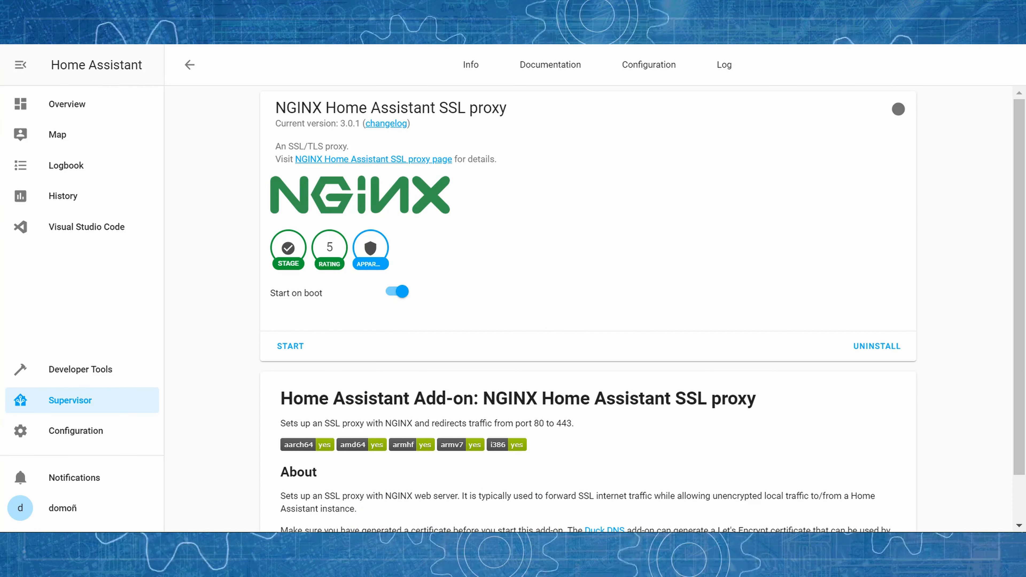
Step: Back in Home Assistant, examine the Duck DNS add-on's configuration and the accept_terms and token options in its documentation example
click(189, 65)
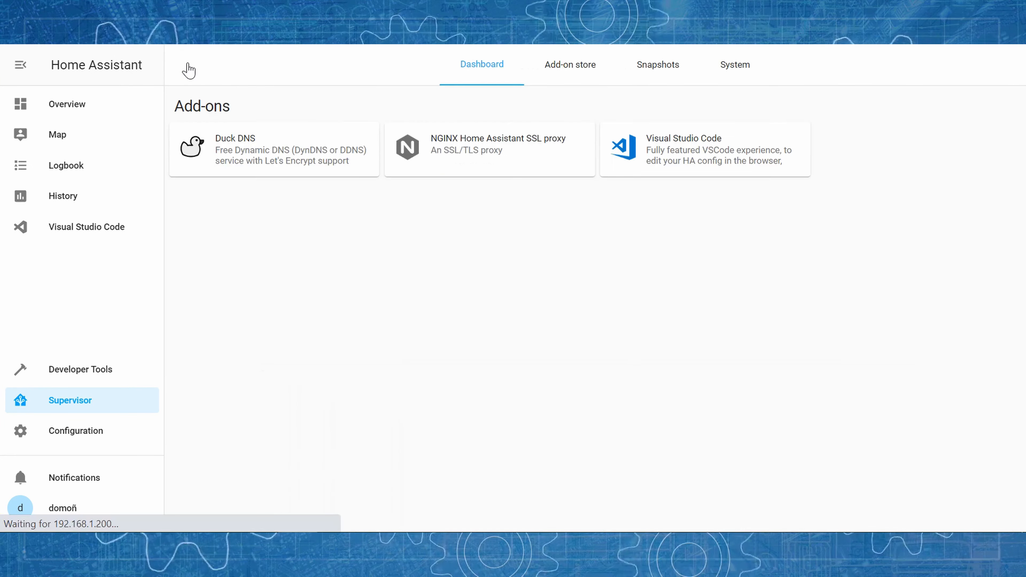
click(303, 161)
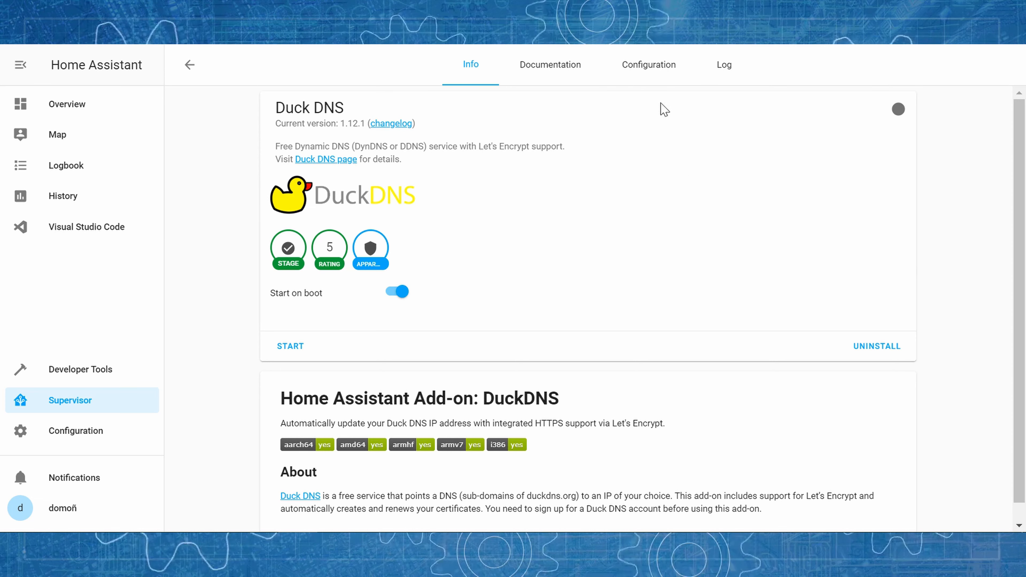
click(653, 75)
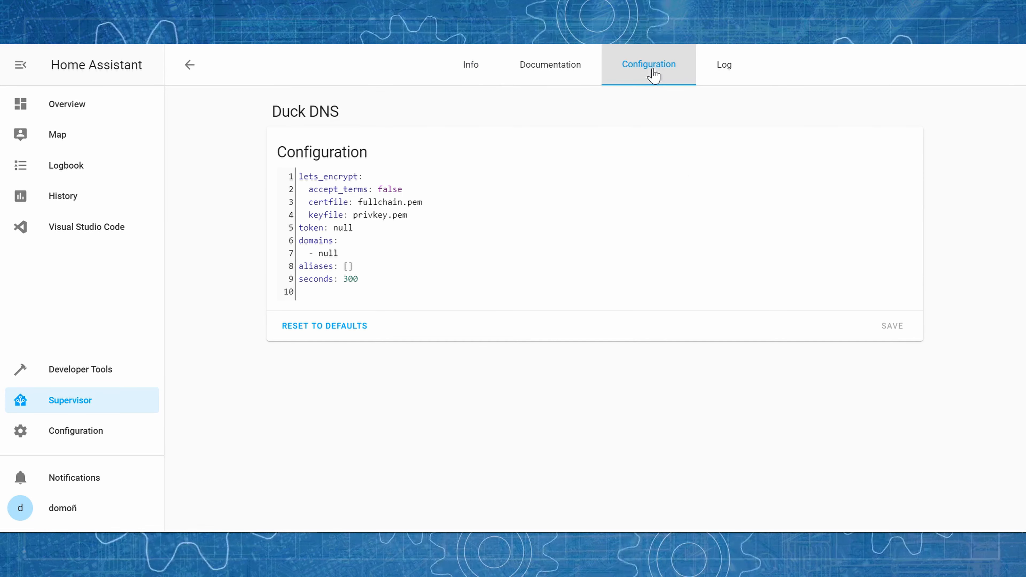
click(478, 78)
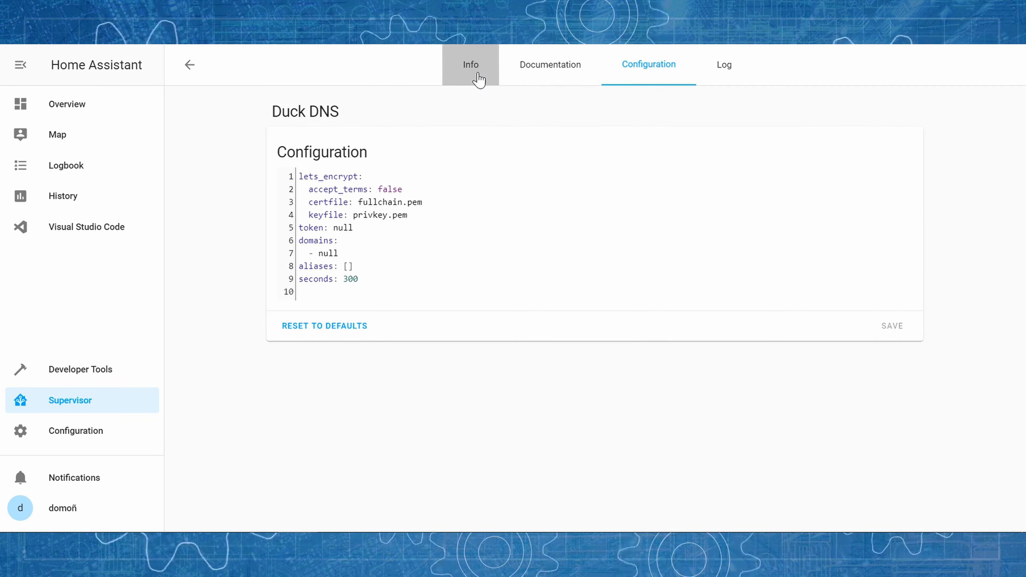
click(549, 77)
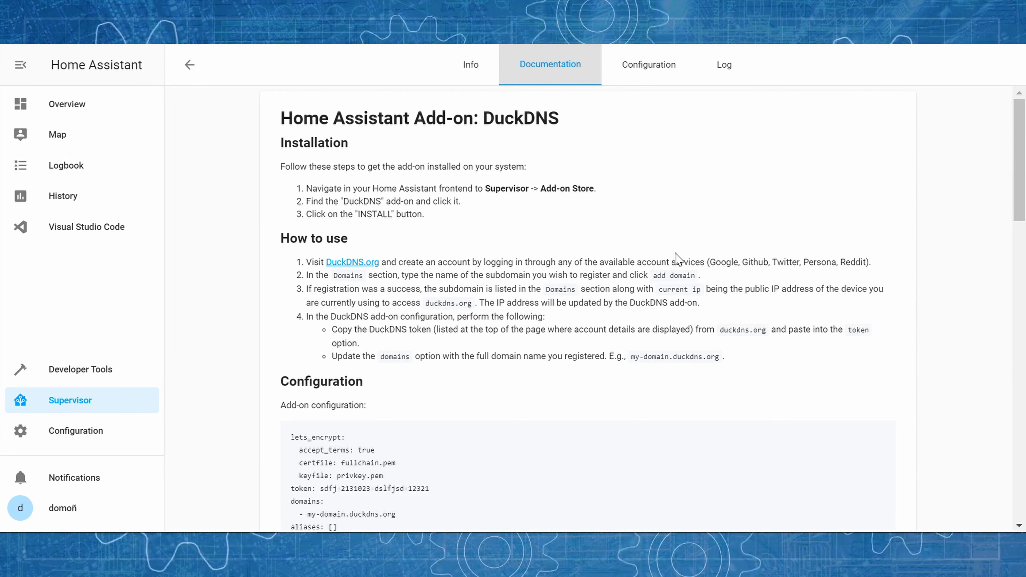
scroll(678, 258, down, 1)
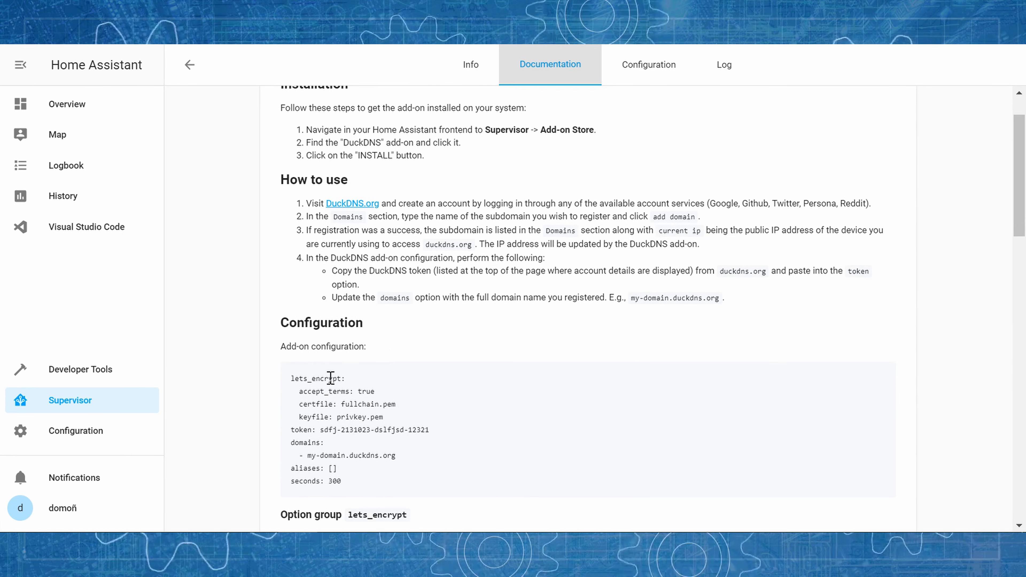
double_click(371, 391)
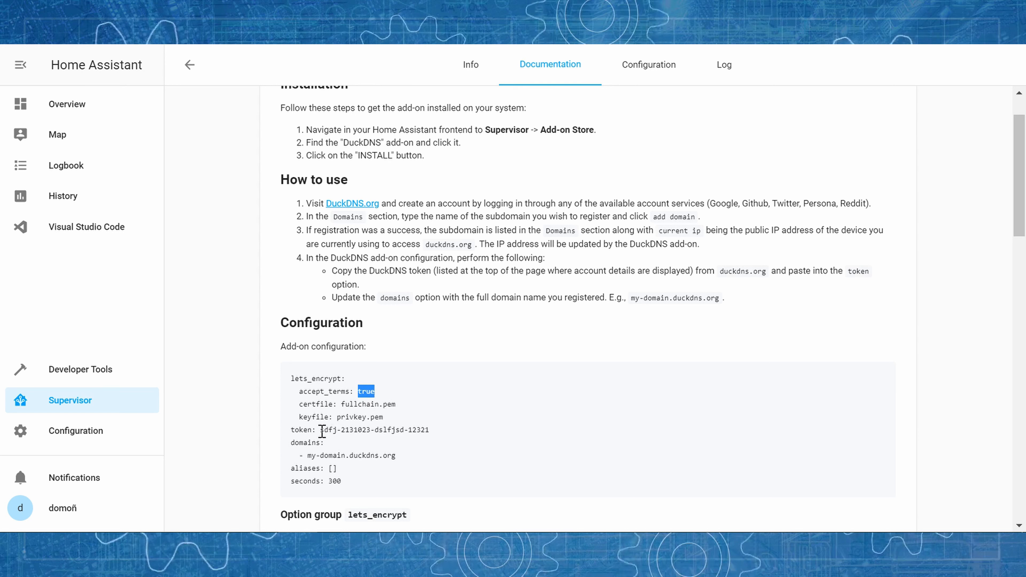
drag(323, 431, 437, 437)
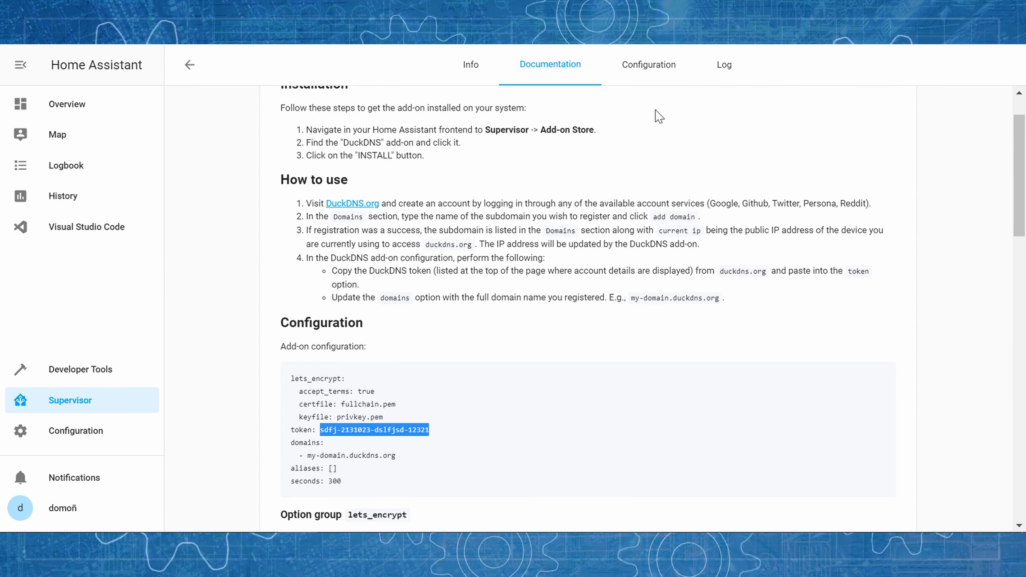
Step: Set accept_terms to true under lets_encrypt in the Duck DNS add-on's configuration
click(660, 79)
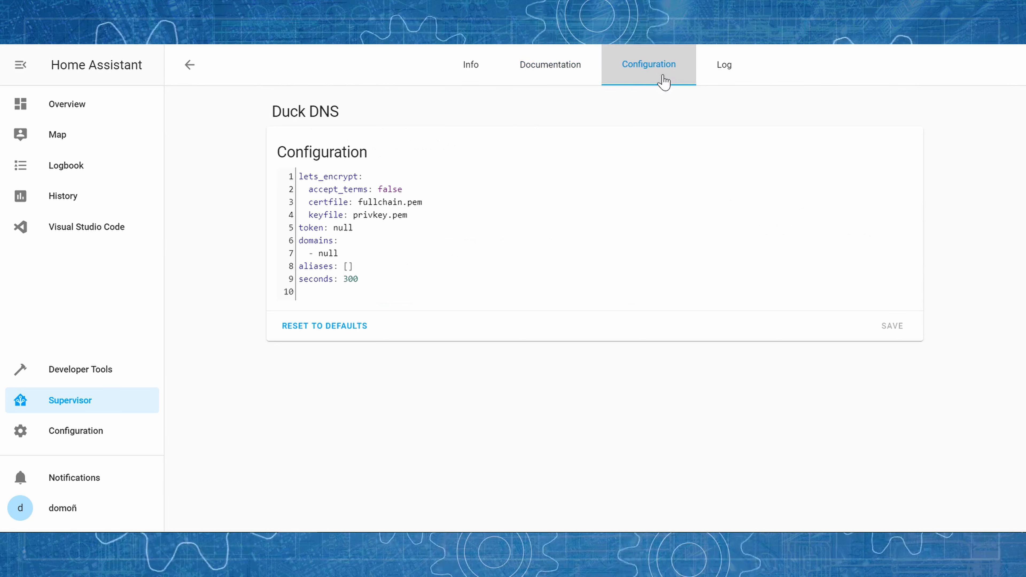
double_click(384, 190)
text(true)
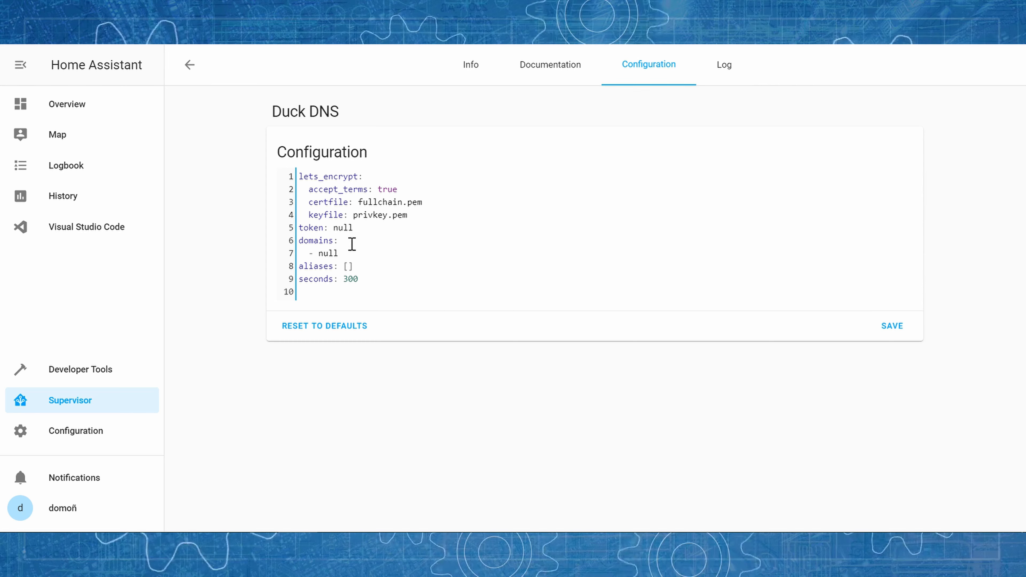
key(Delete)
key(BackSpace)
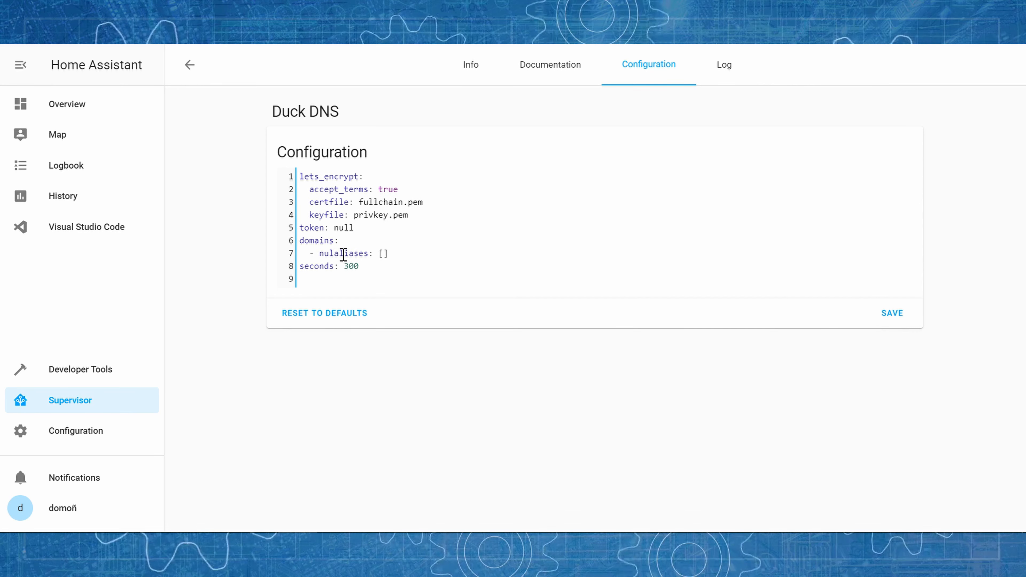
key(Return)
key(BackSpace)
text(l)
key(Return)
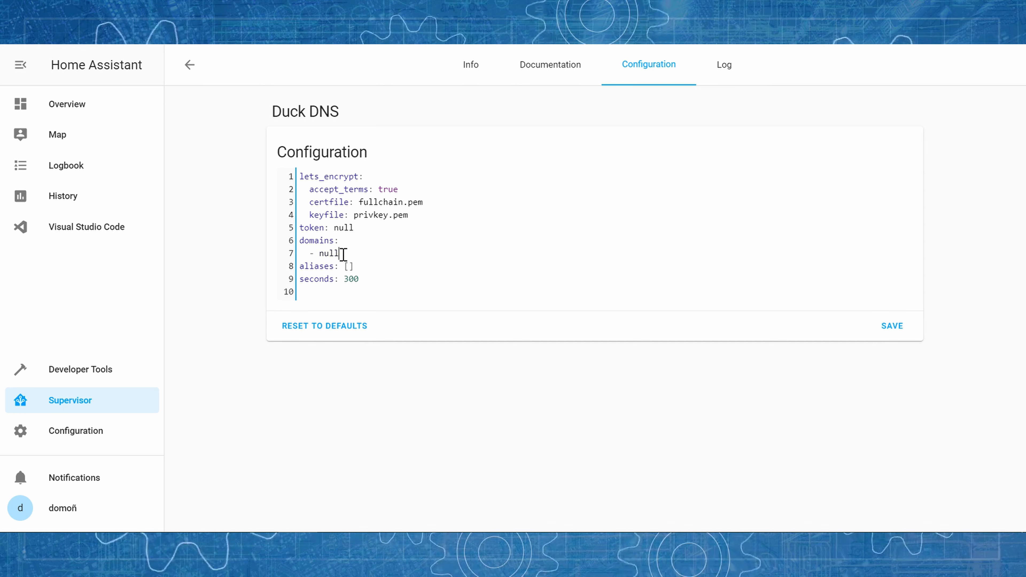
Step: Try to set the domain in the Duck DNS add-on's configuration to domon.duckdns.org and check the documentation example
text(dm)
text(mon.duckdns.org)
click(465, 69)
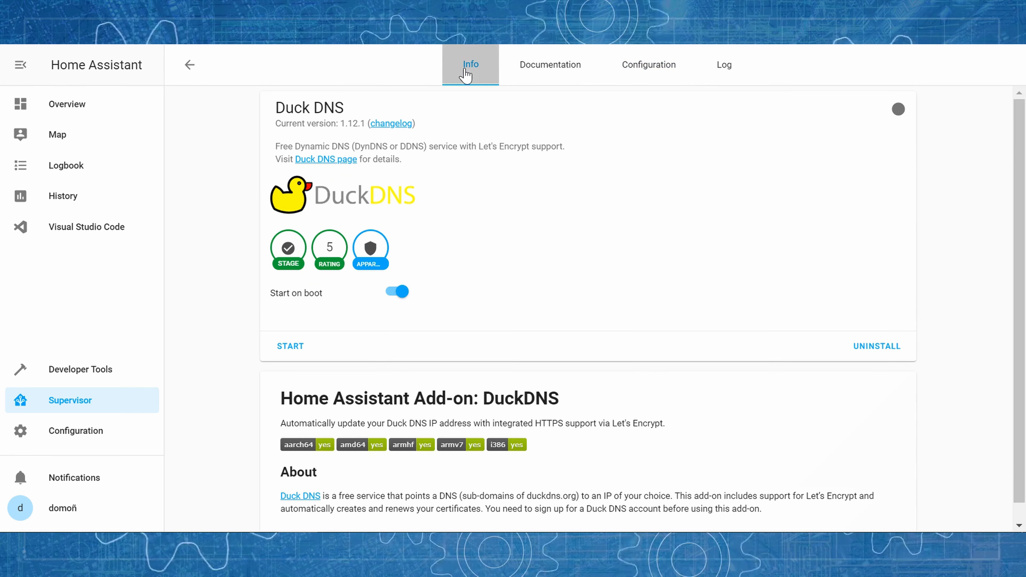
click(534, 74)
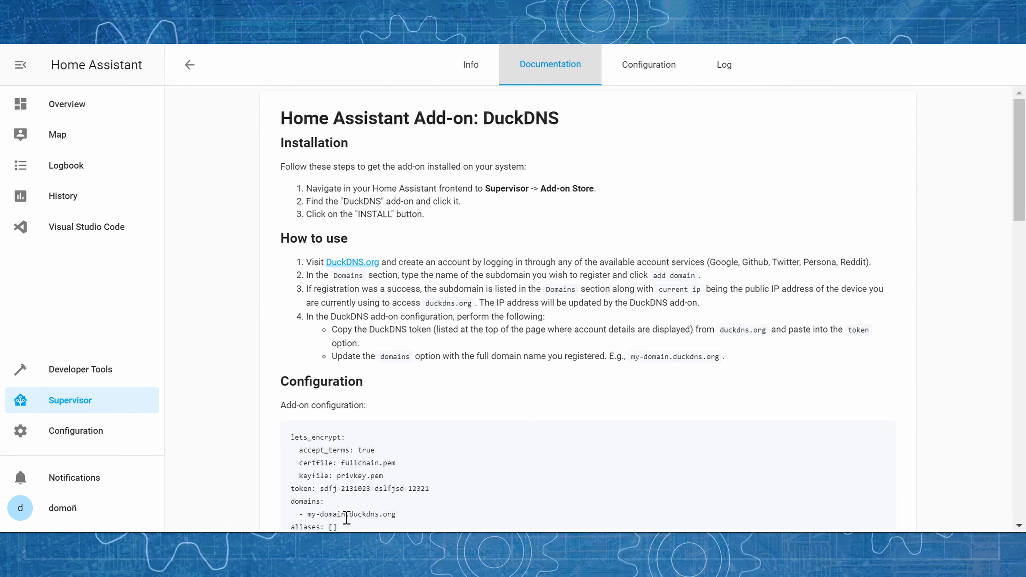
Step: Copy the account token from the Duck DNS website and paste it as the token in the Duck DNS add-on's configuration
click(652, 81)
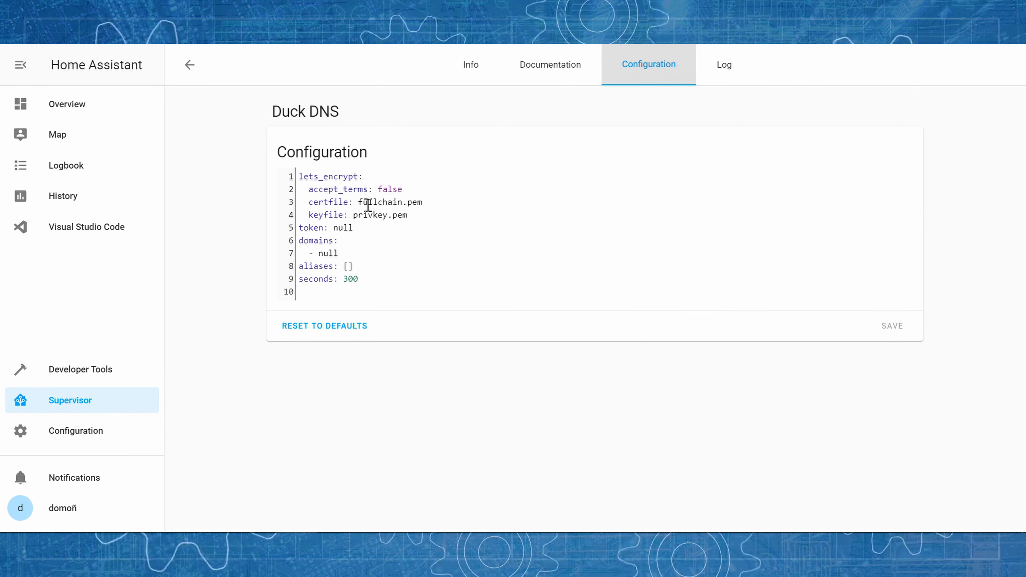
click(357, 224)
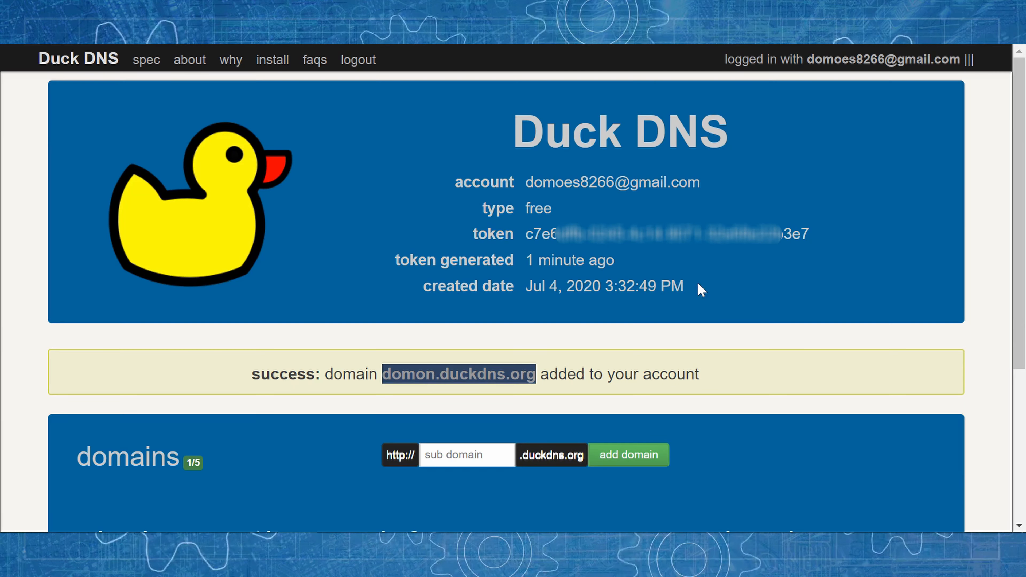
drag(550, 236, 527, 238)
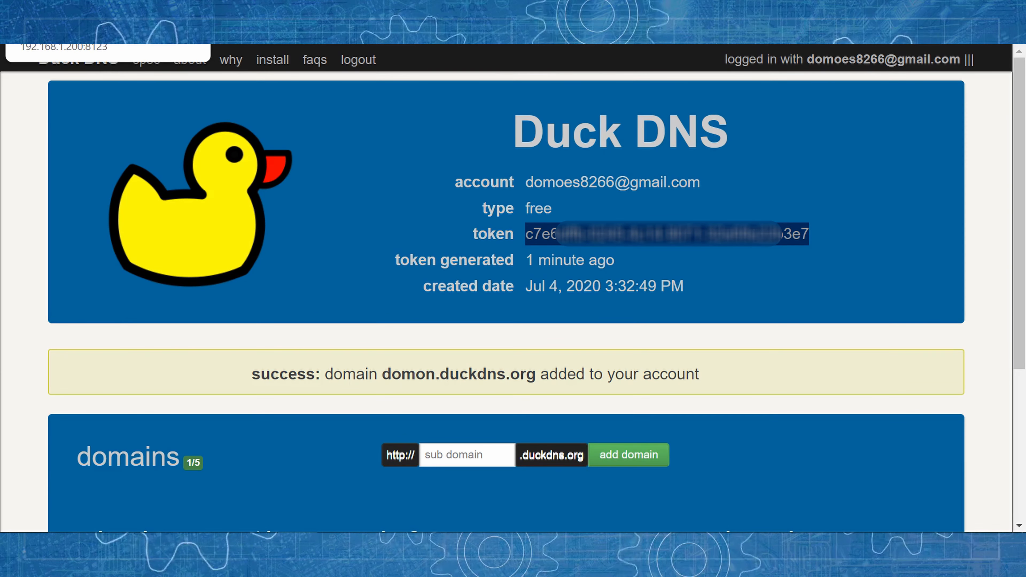
click(81, 12)
key(BackSpace)
key(BackSpace)
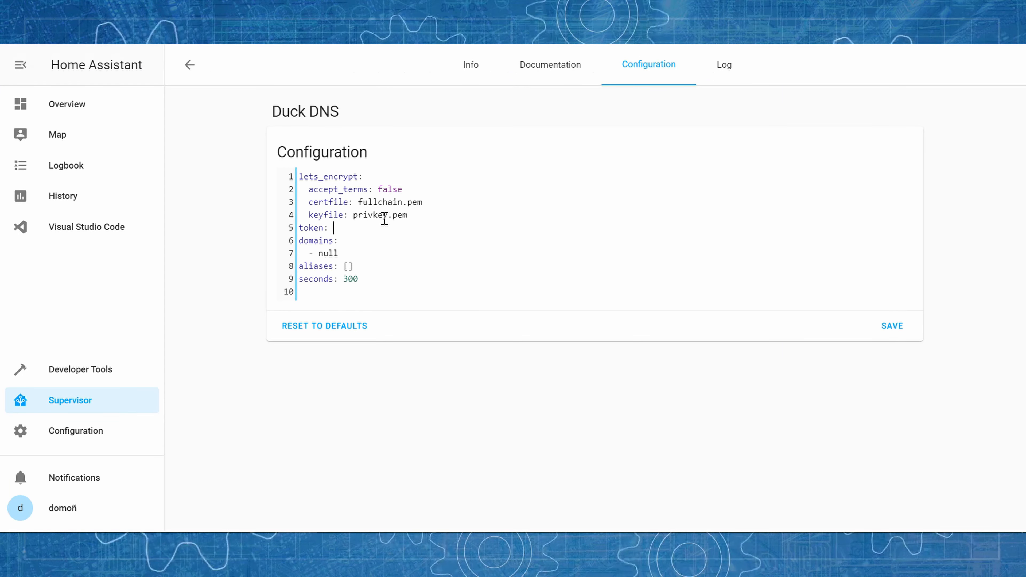
key(ctrl+v)
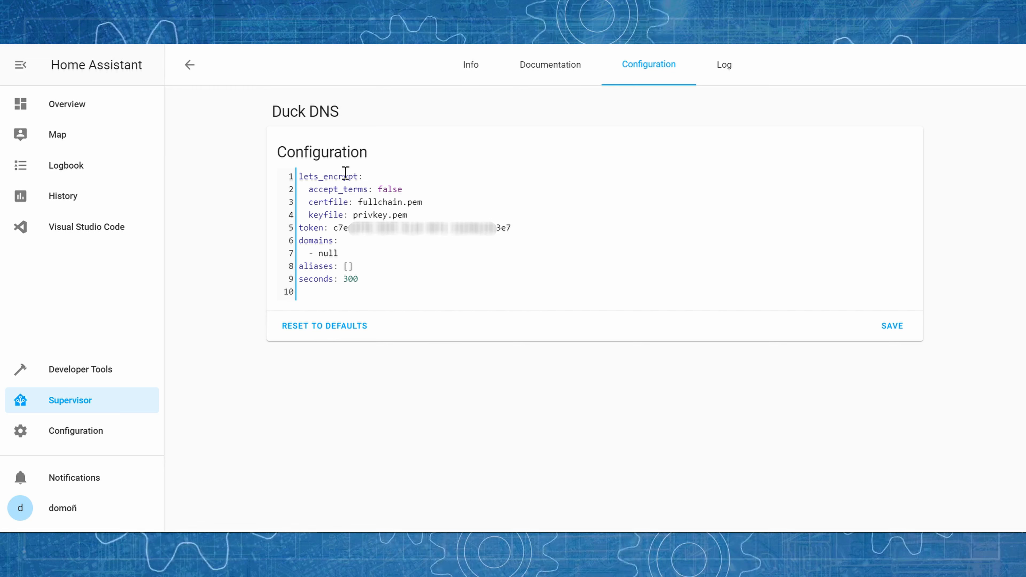
Step: Set accept_terms to true and the domain to domon.duckdns.org in the Duck DNS configuration, and save it
double_click(395, 189)
text(tr)
text(domo)
text(n.duck)
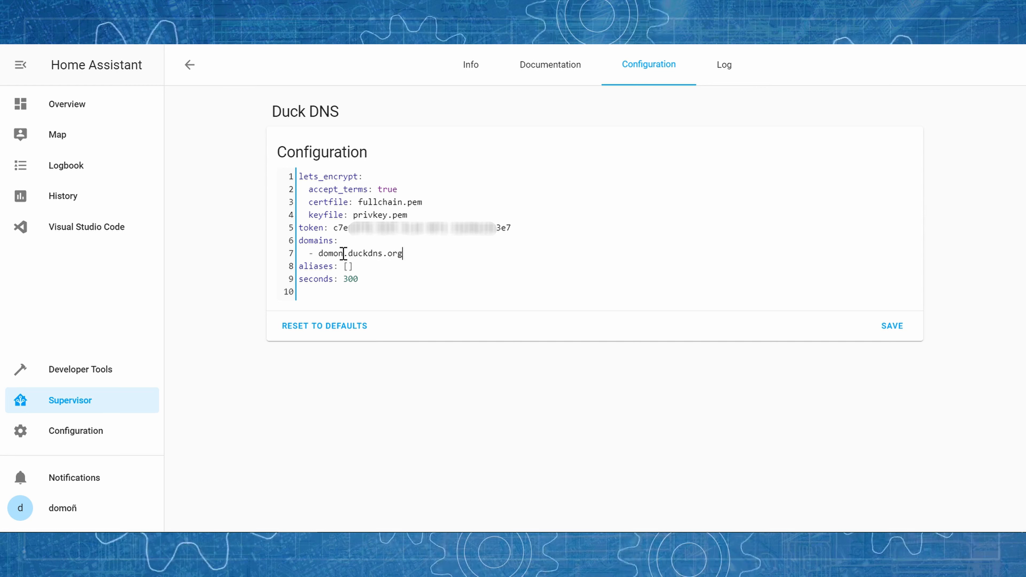
text(dns.org)
click(894, 336)
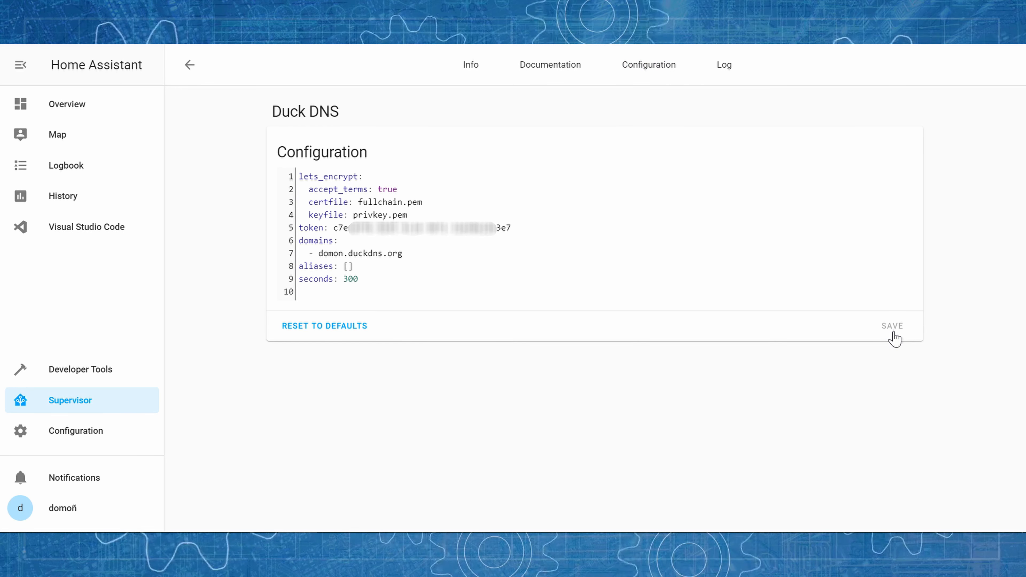
Step: Start the Duck DNS add-on and open its log
click(477, 73)
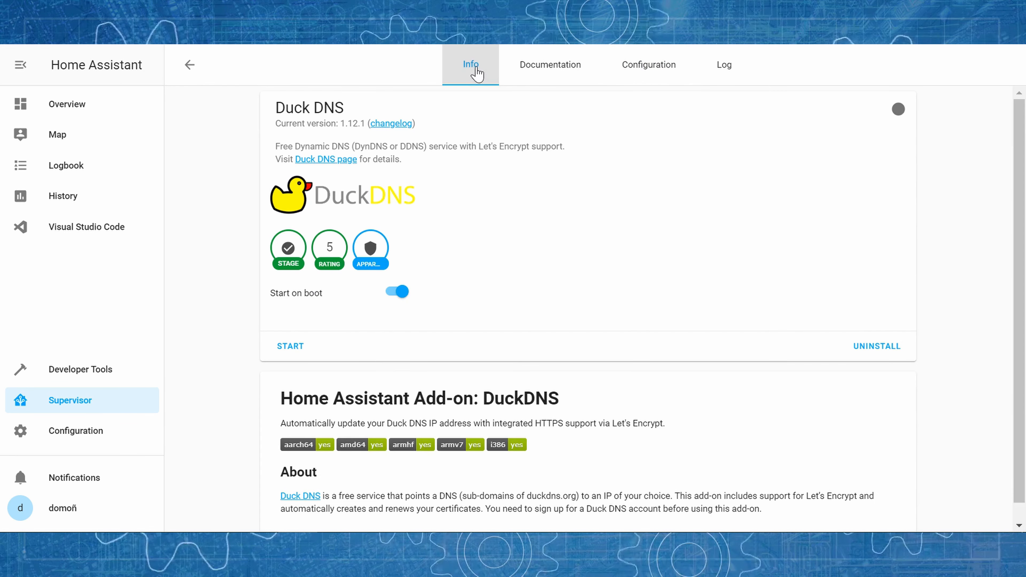
click(285, 349)
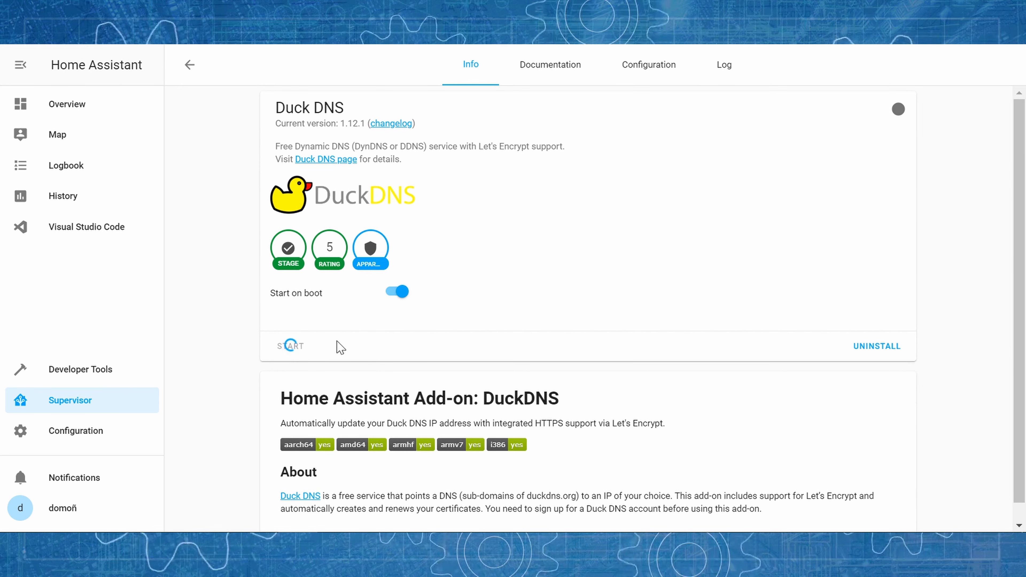
click(726, 72)
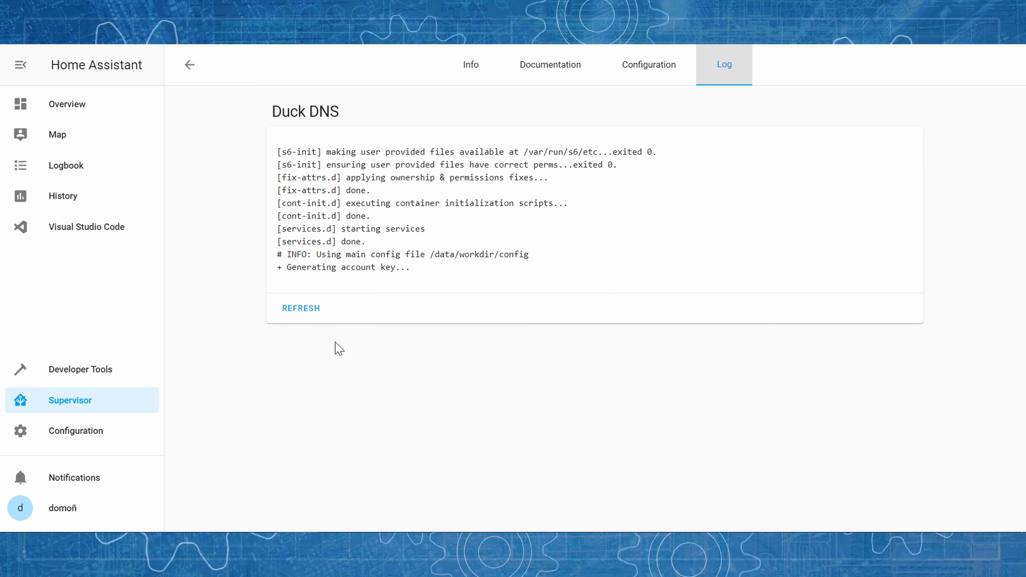
Step: Refresh the Duck DNS log repeatedly and examine its entries on the IP update, certificate request and fullchain.pem creation
click(306, 311)
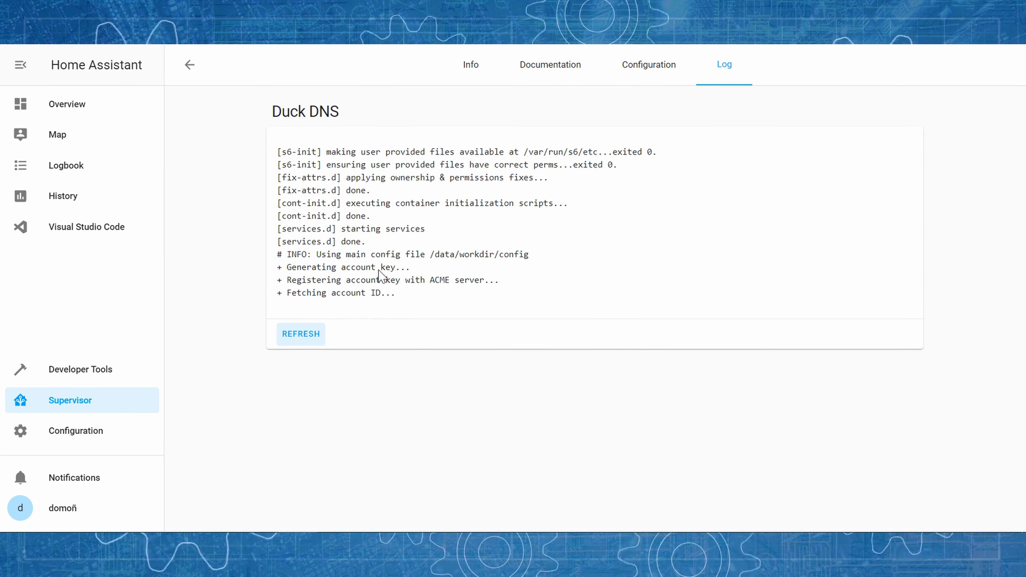
click(307, 342)
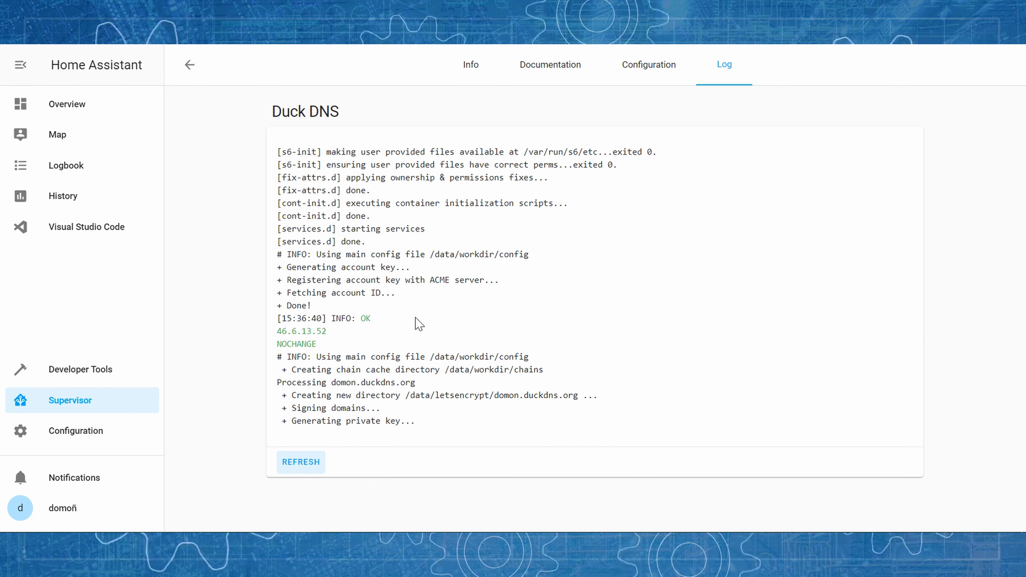
click(301, 464)
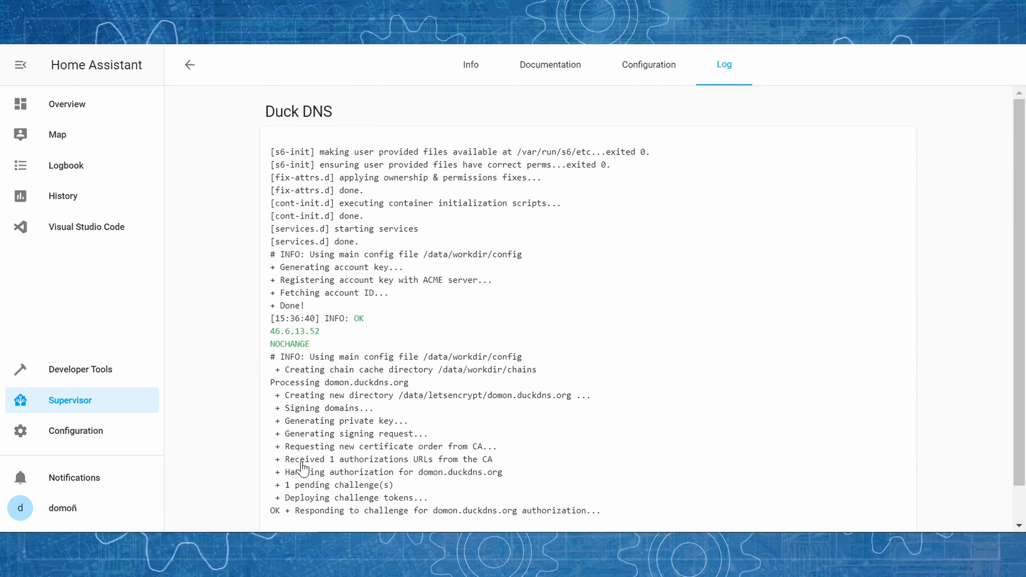
scroll(424, 412, down, 1)
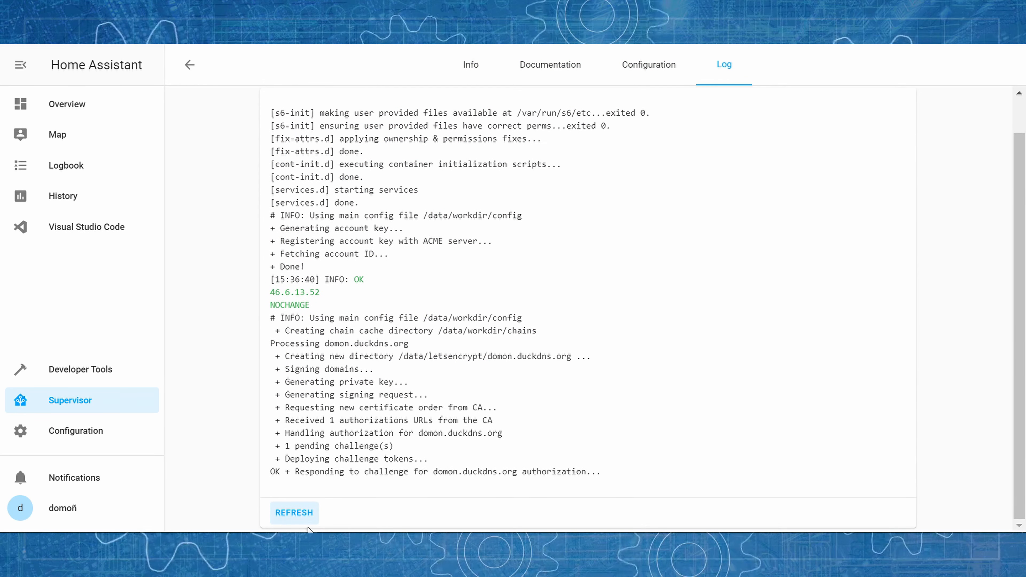
click(307, 522)
scroll(378, 470, down, 1)
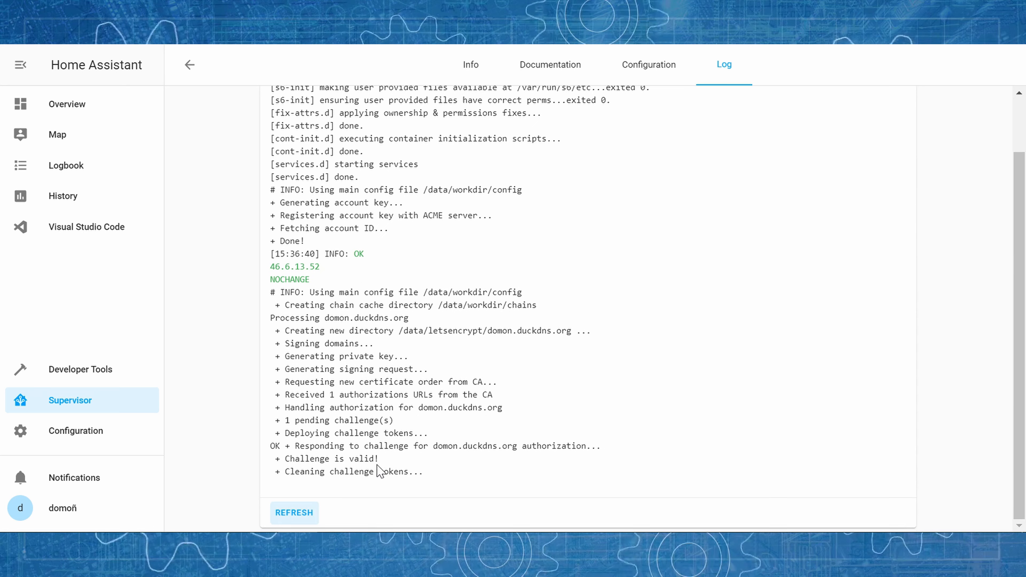
click(305, 518)
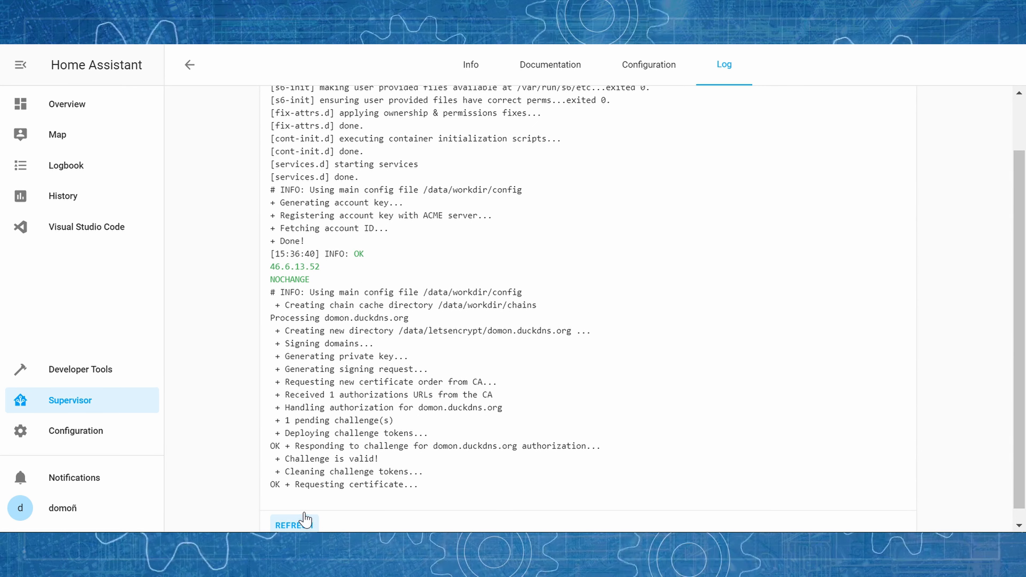
drag(365, 255, 329, 256)
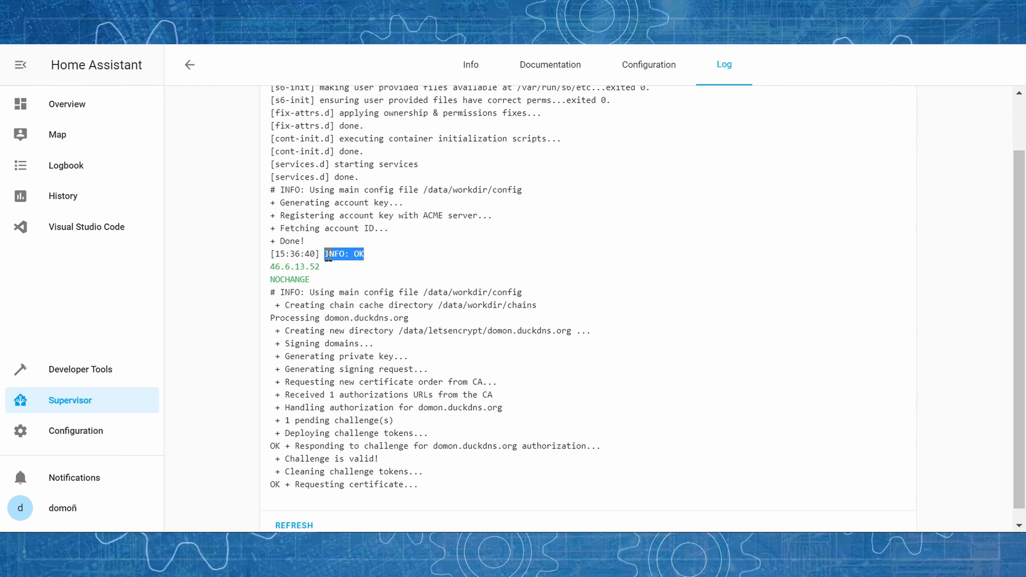
click(283, 526)
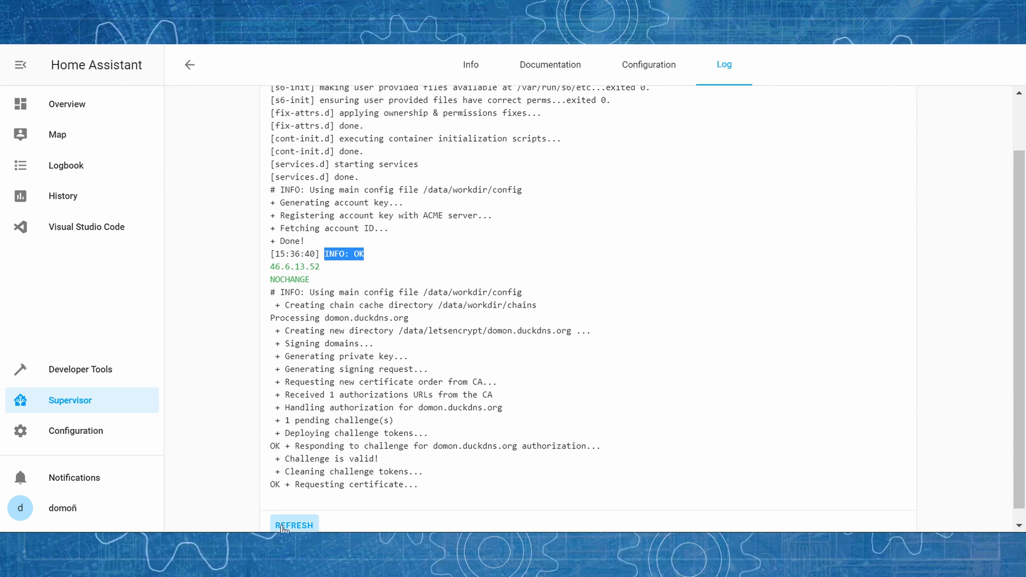
scroll(411, 425, down, 2)
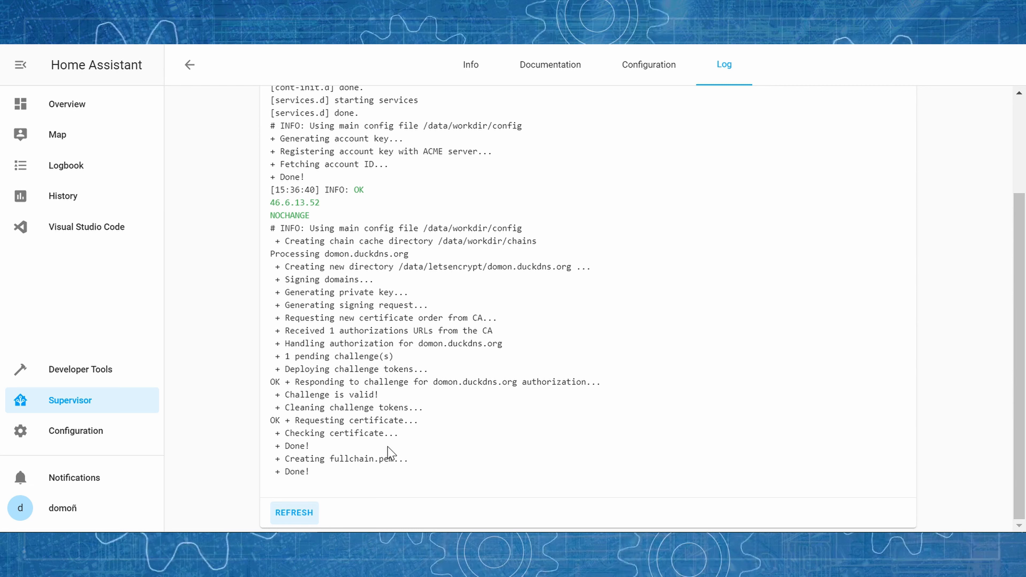
drag(398, 459, 280, 433)
click(310, 518)
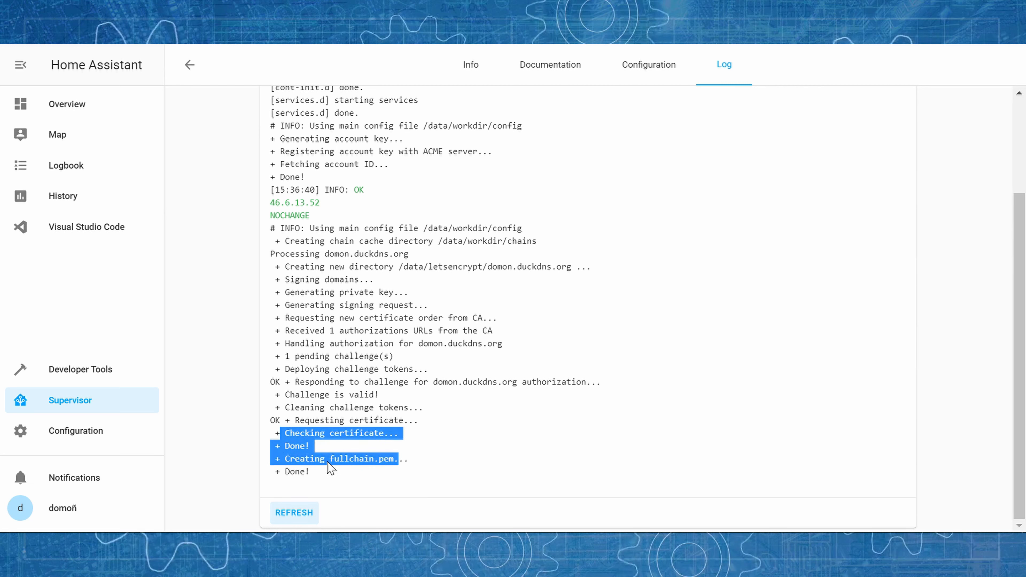
drag(312, 482, 268, 454)
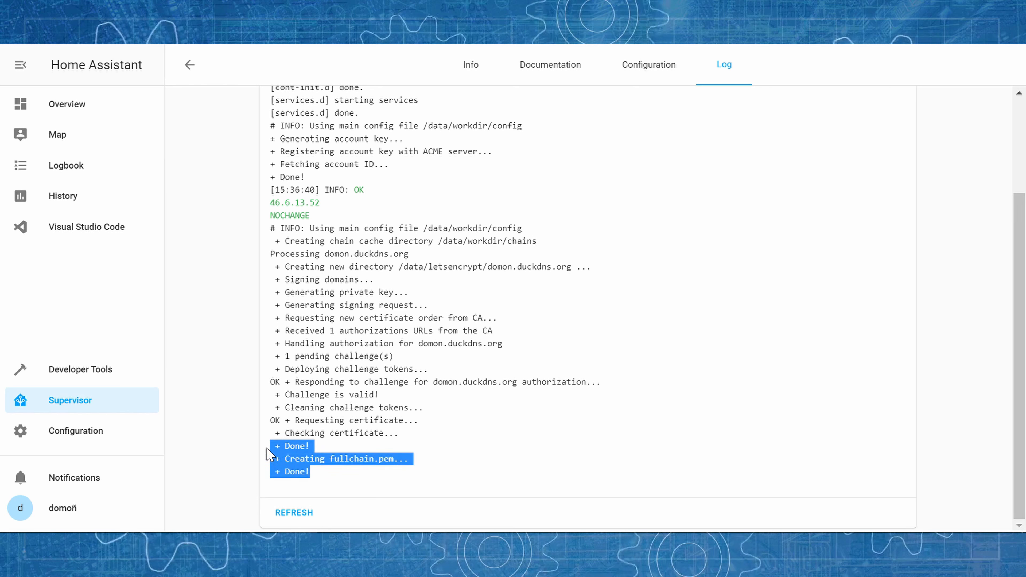
click(267, 453)
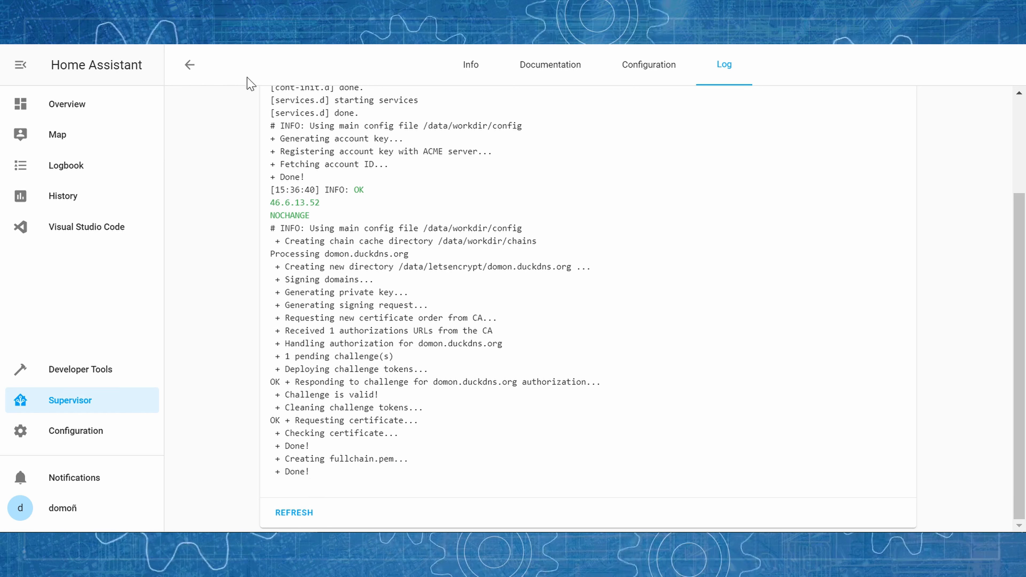
Step: Configure the NGINX Home Assistant SSL proxy add-on with the domain domon.duckdns.org and start it
click(192, 69)
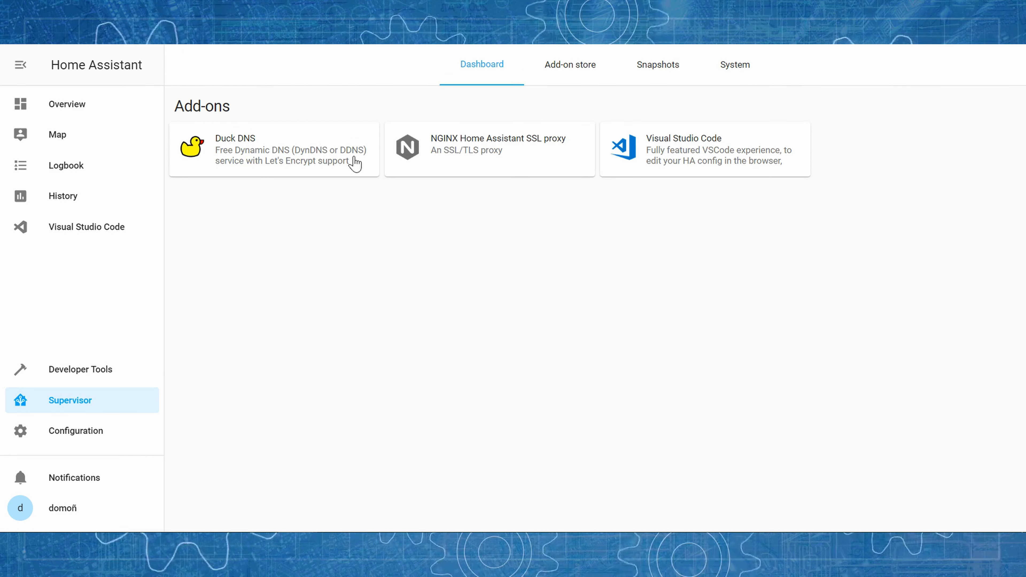
click(445, 159)
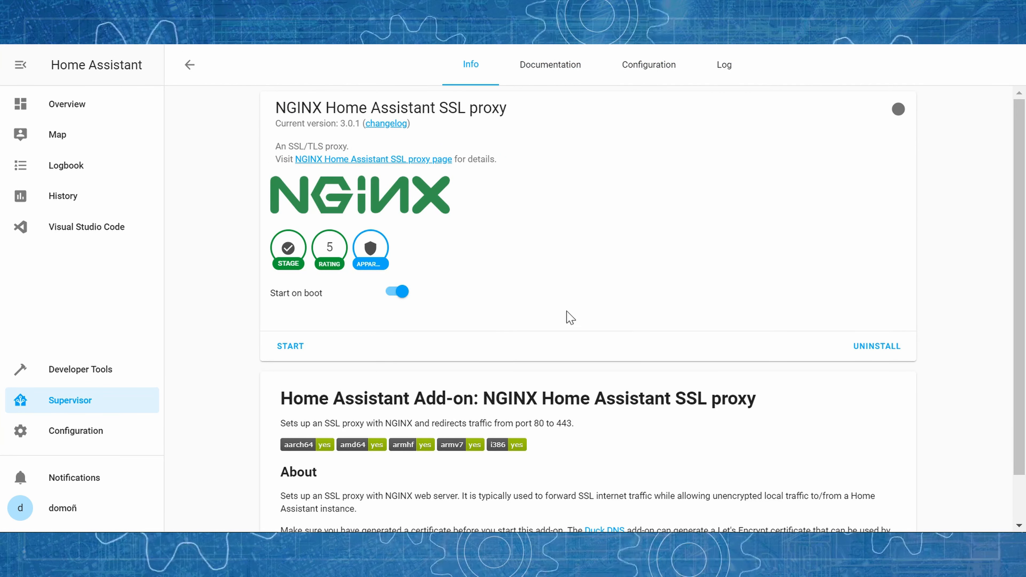
click(642, 77)
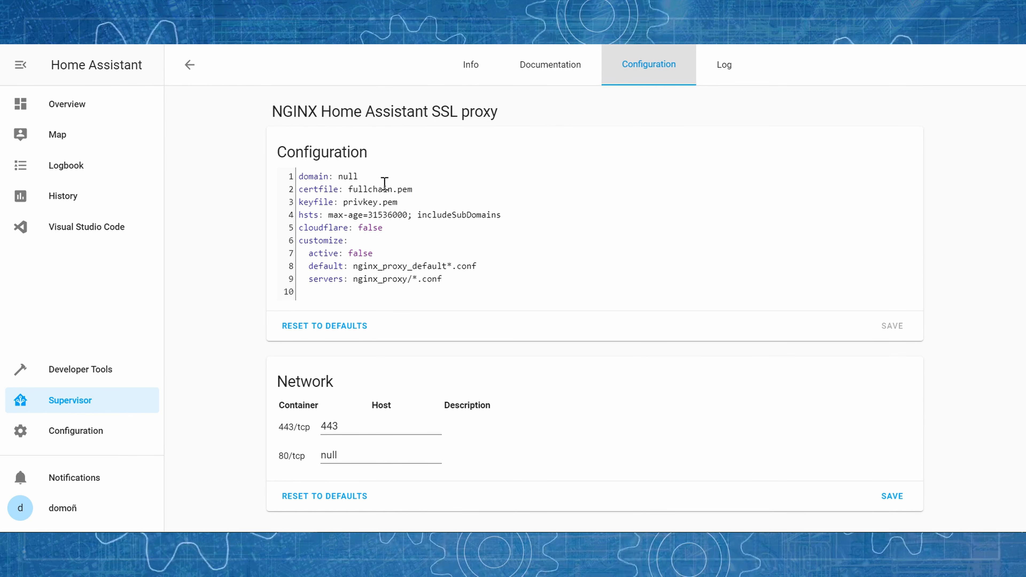
click(370, 182)
key(BackSpace)
key(BackSpace)
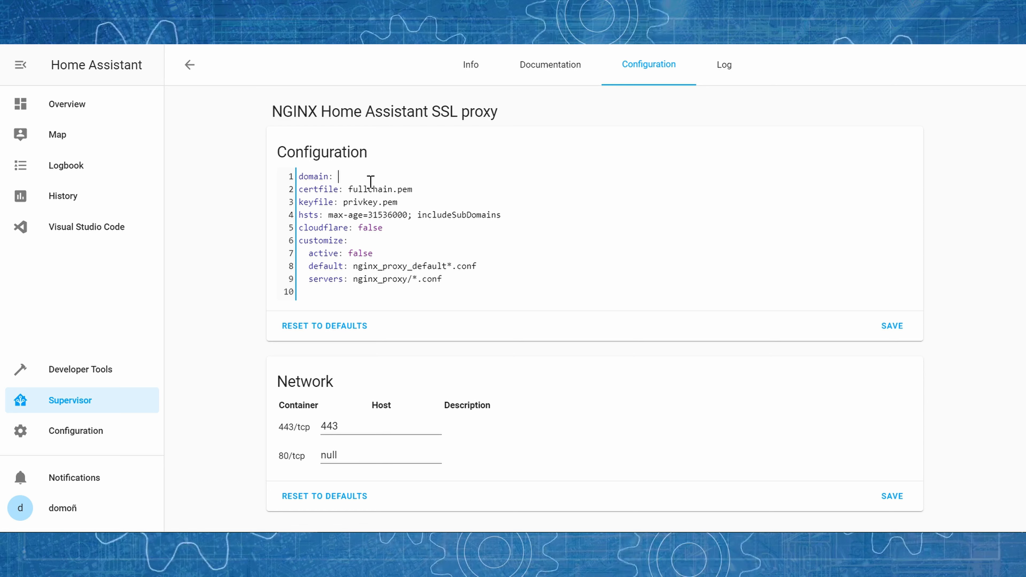
text(domon.duckdns.org)
mouse_move(348, 188)
mouse_down()
mouse_move(412, 189)
mouse_move(343, 203)
mouse_up()
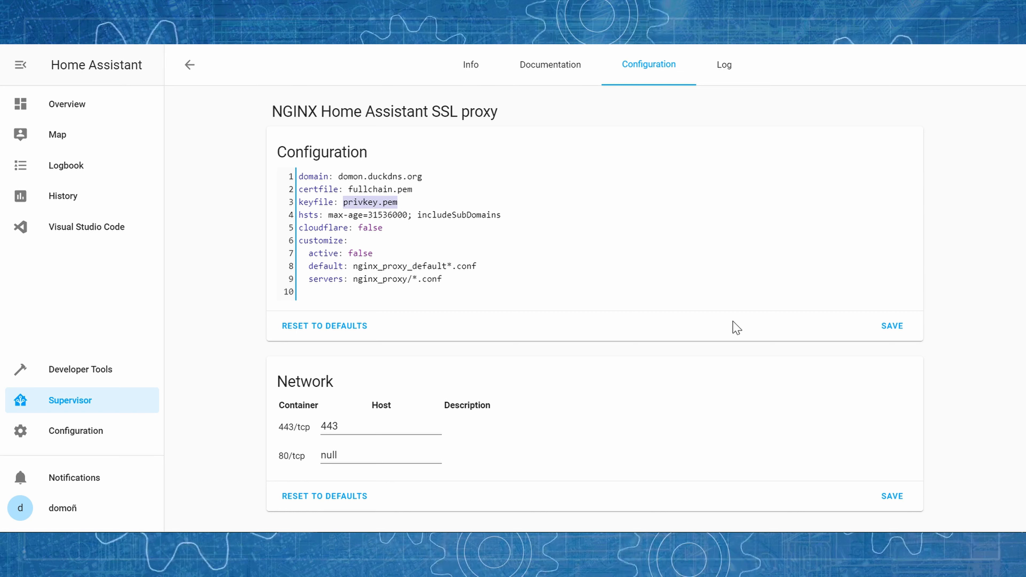
click(894, 332)
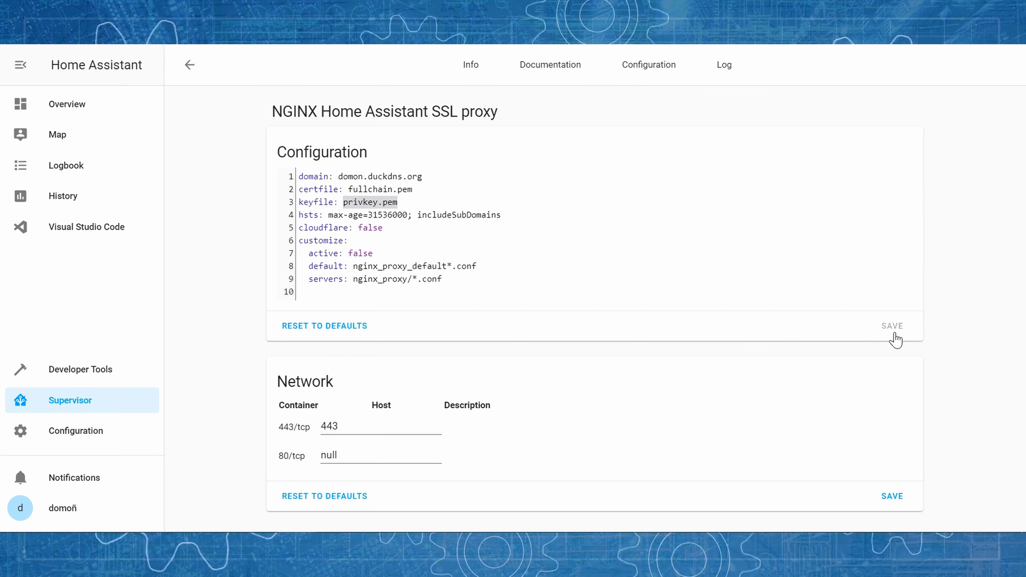
click(472, 73)
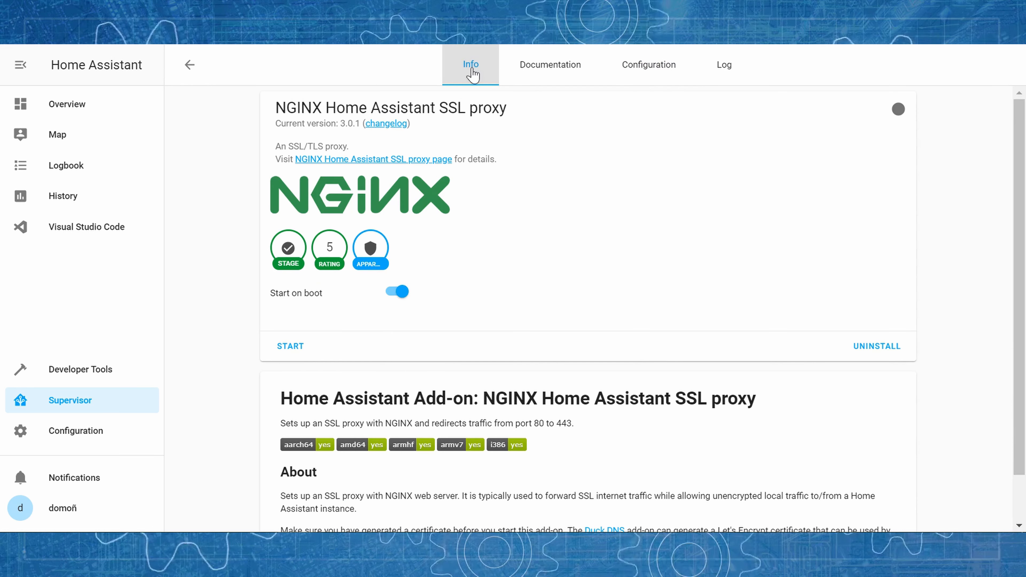
click(286, 346)
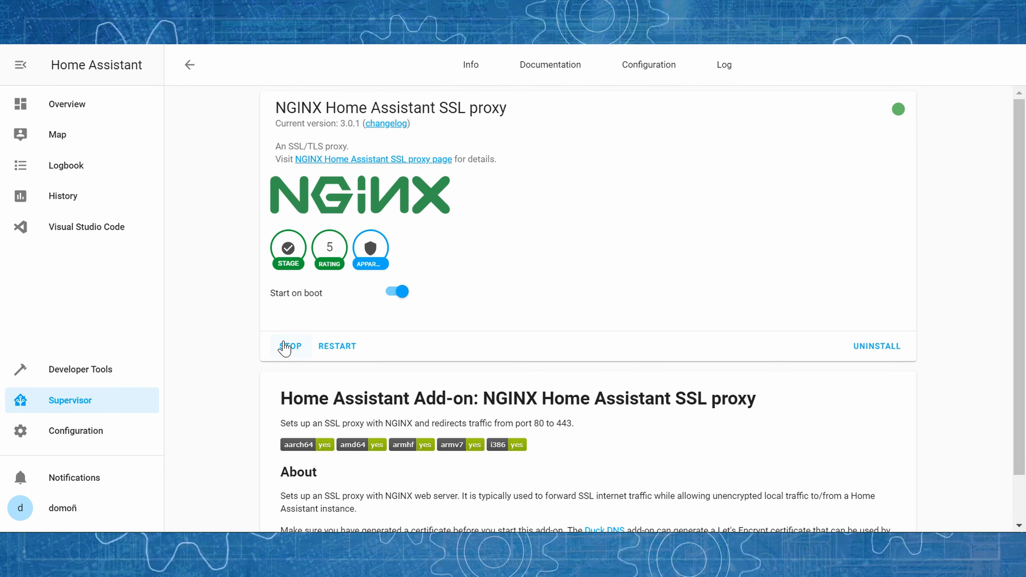
Step: Switch to Visual Studio Code and add the /ssl/ folder to the workspace
click(82, 233)
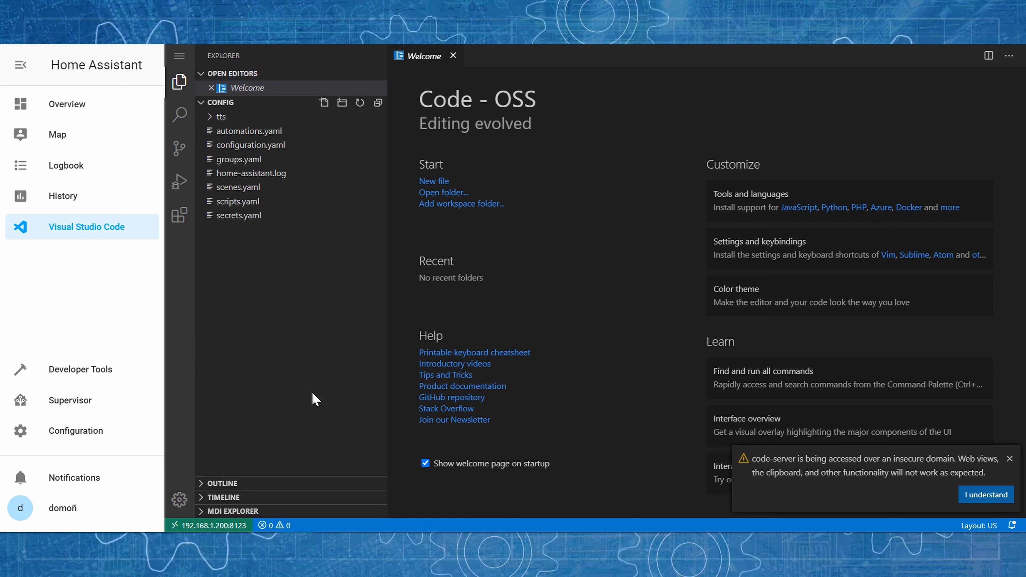
click(180, 56)
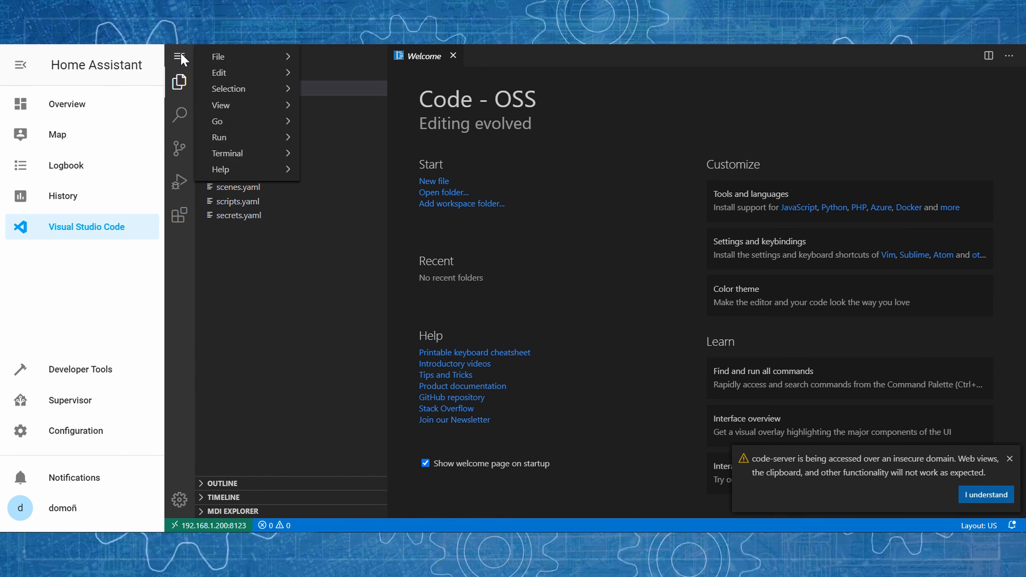
mouse_move(253, 57)
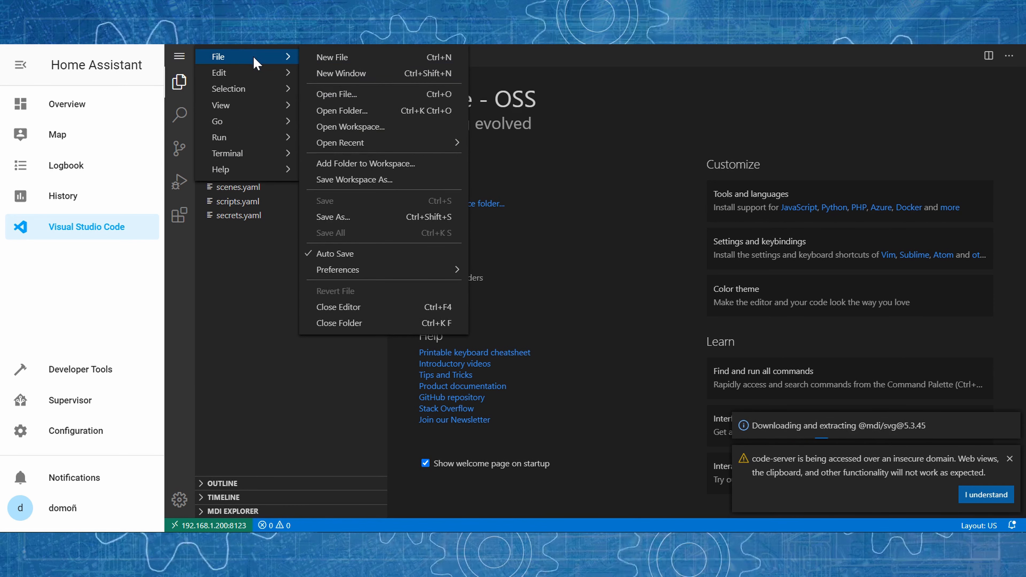
click(366, 164)
text(/s)
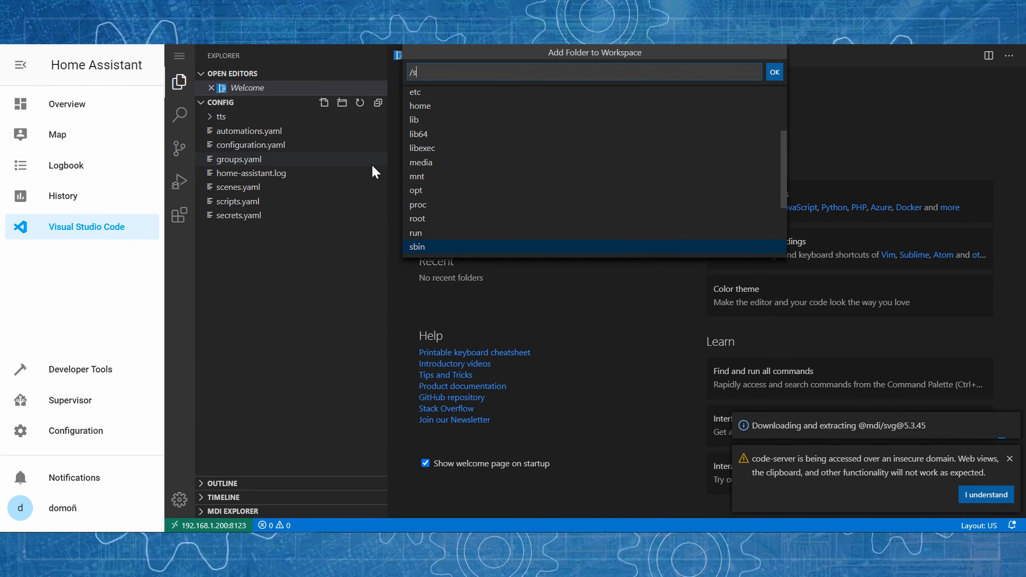
text(l)
text(s)
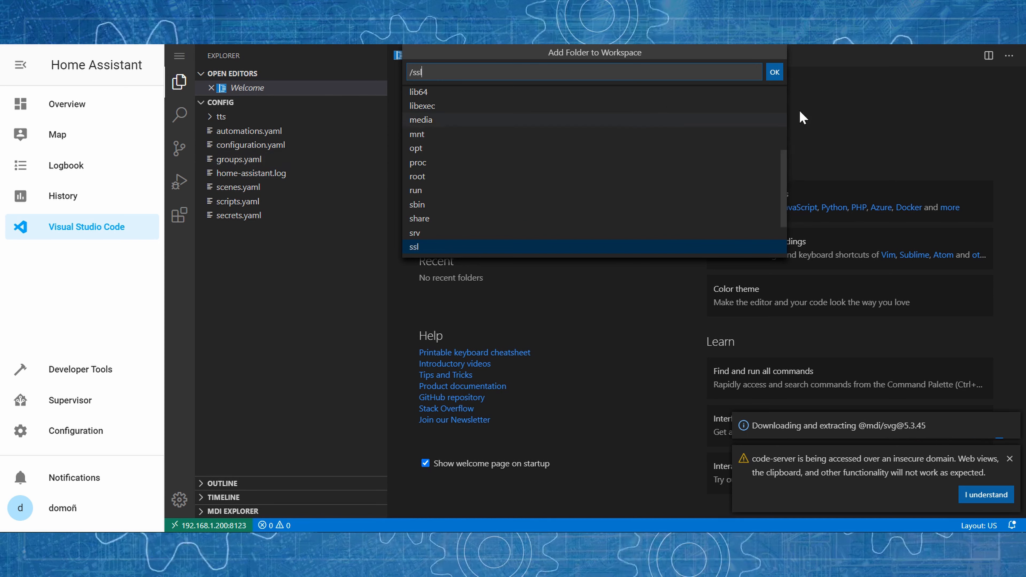
text(/)
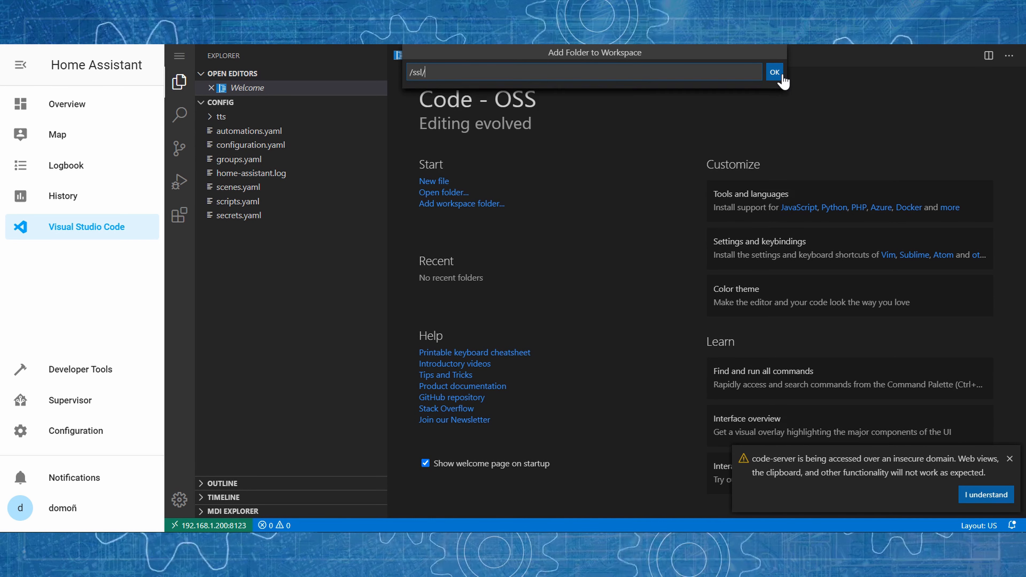
click(775, 73)
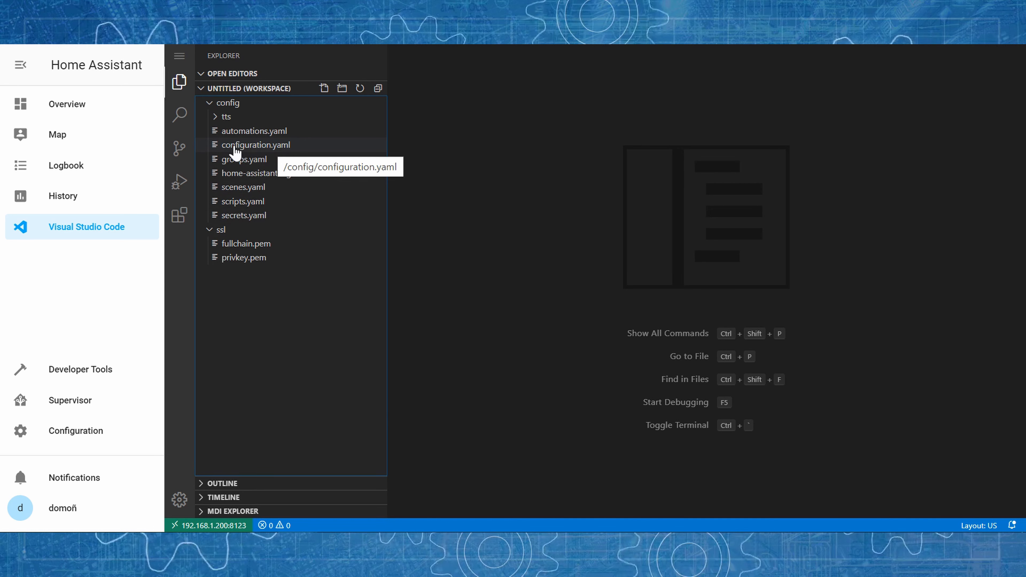
Step: Open configuration.yaml and add an https: section below the tts block
click(258, 152)
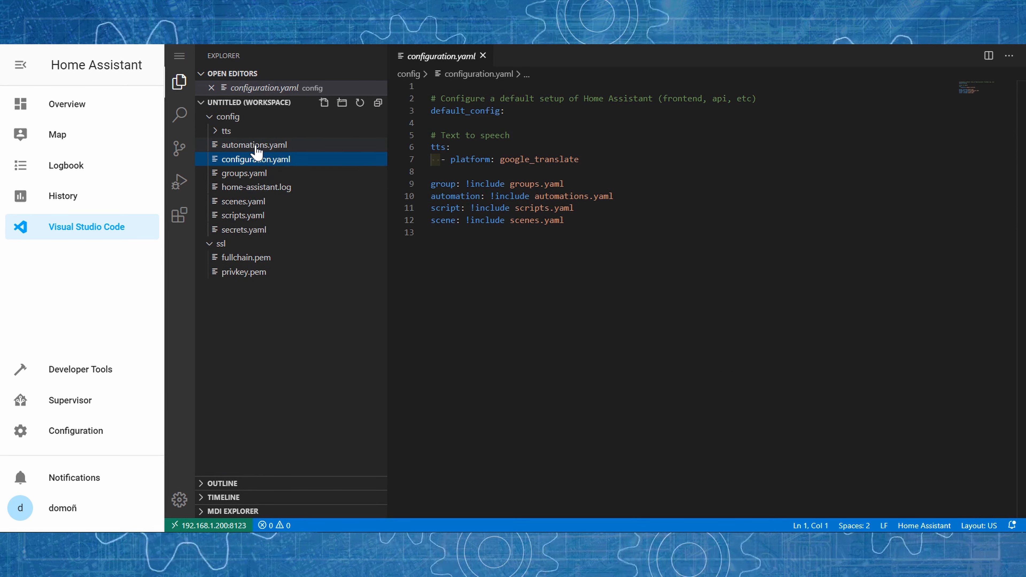
click(587, 160)
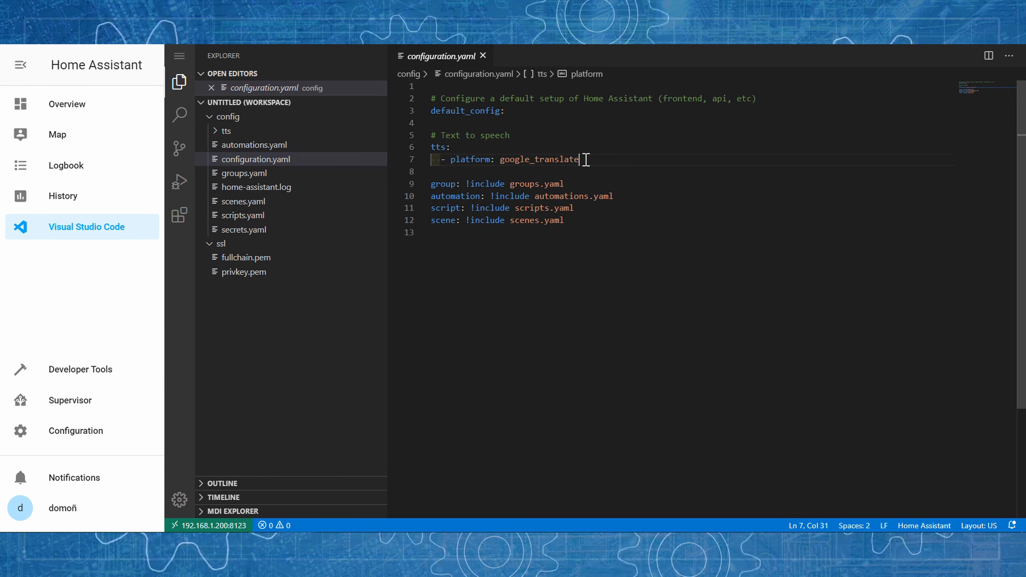
key(Return)
key(Return)
key(BackSpace)
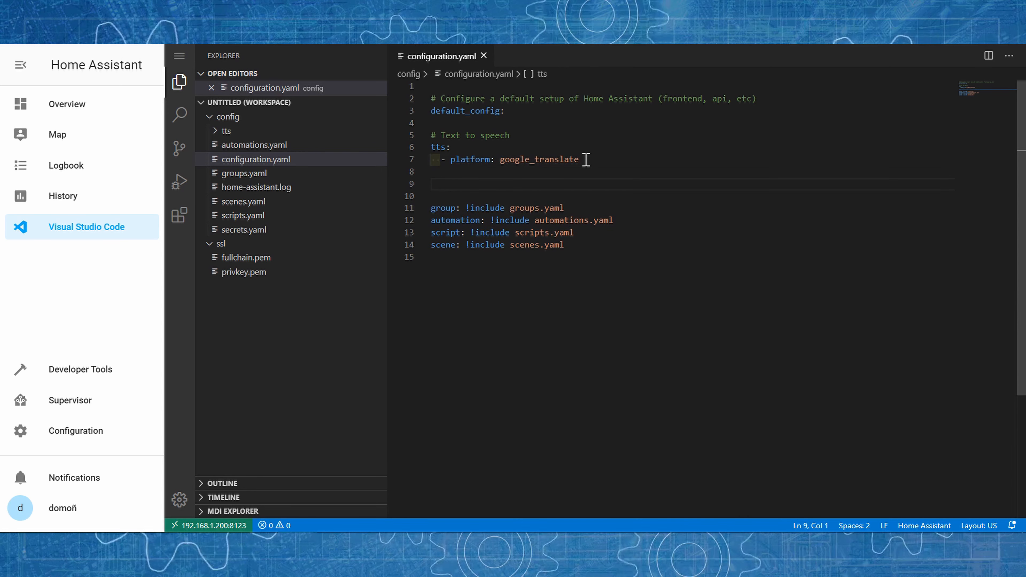
text(https)
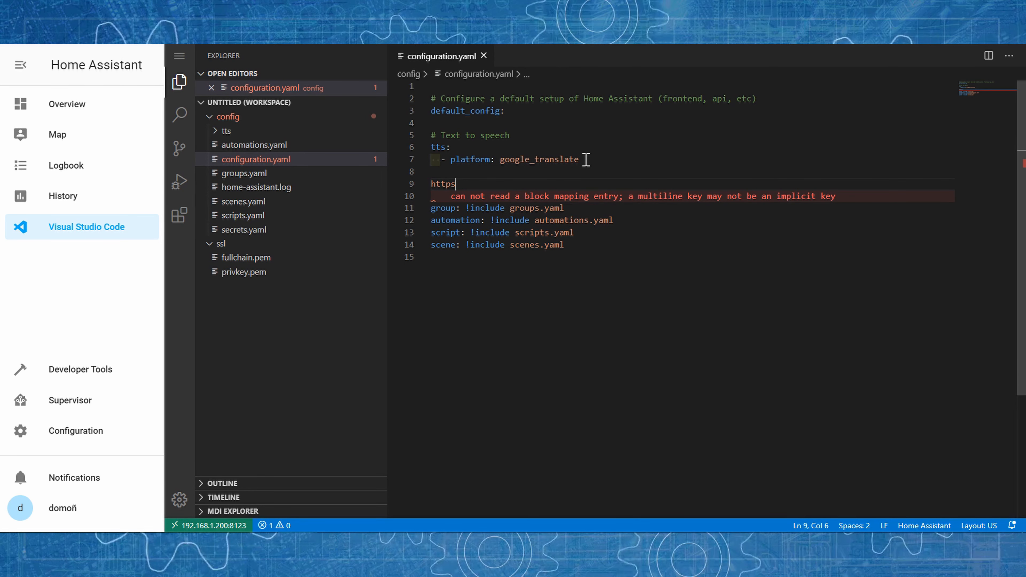
text(:)
key(Return)
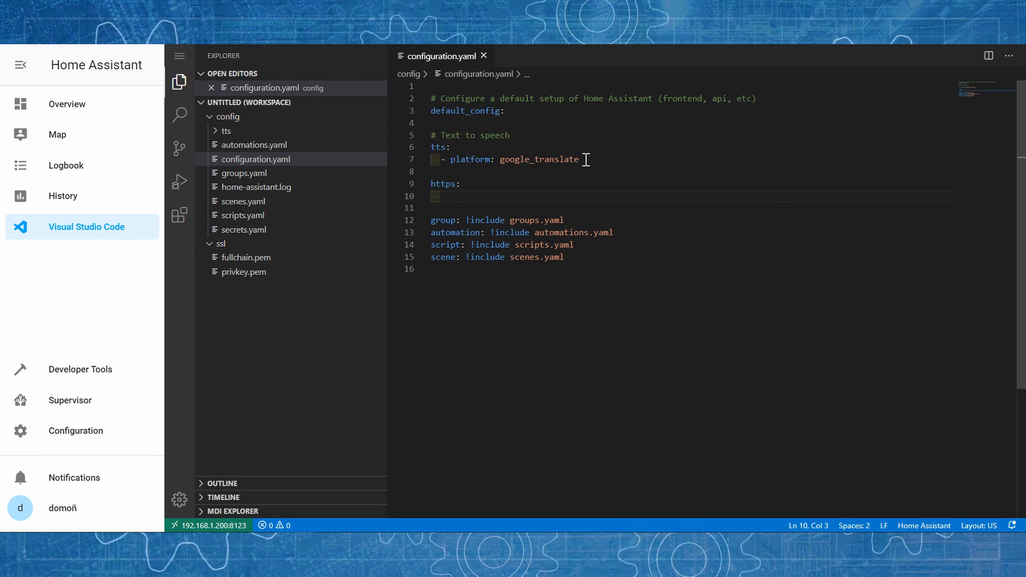
text(base_ur)
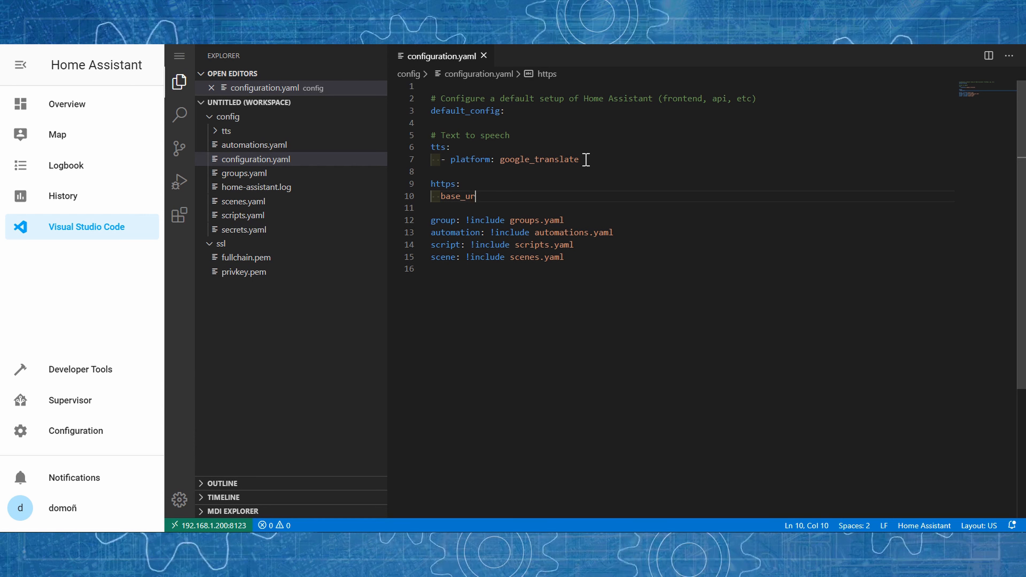
text(l: )
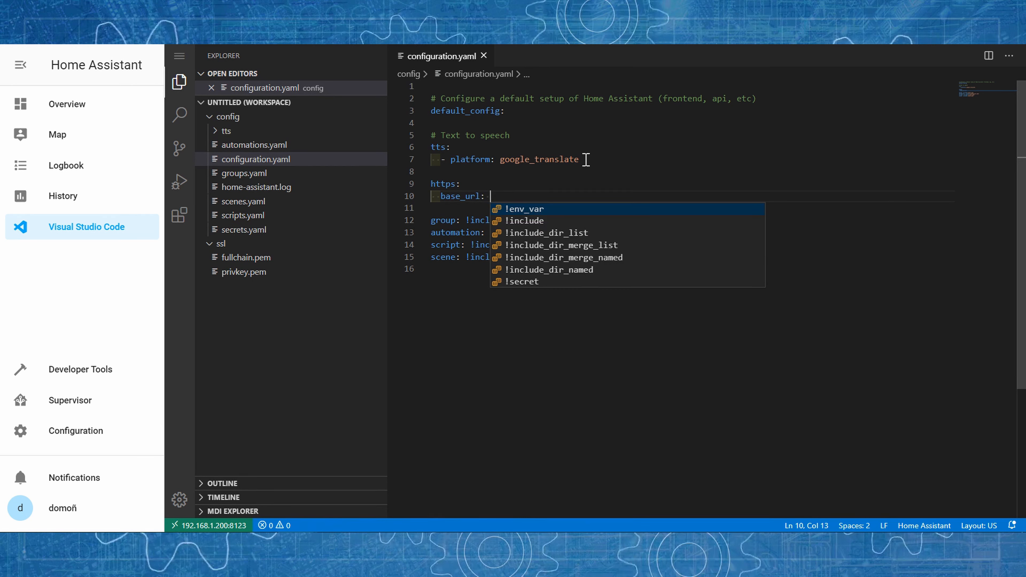
text(domo)
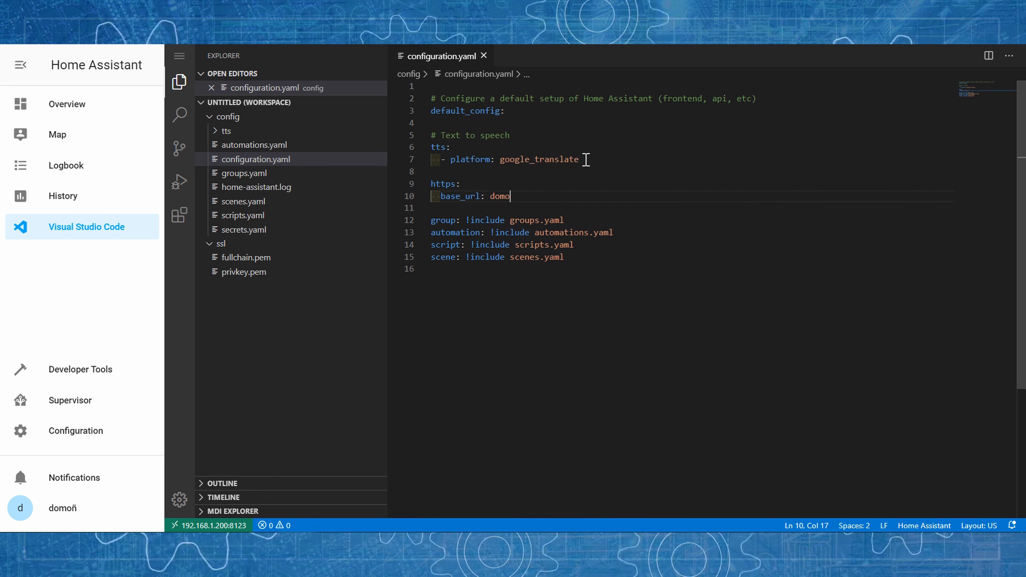
text(n.duckdns.org)
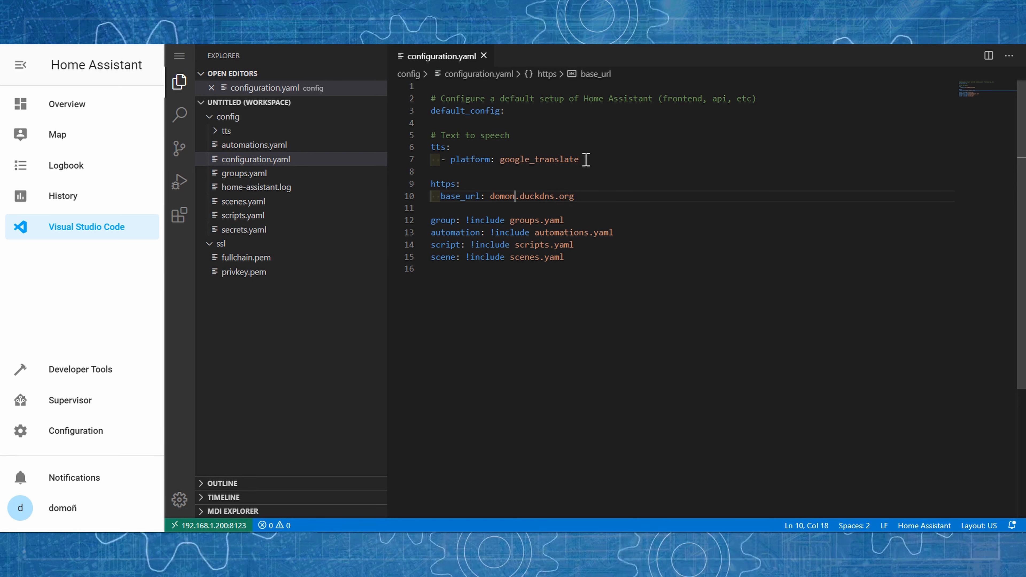
text(https://)
click(516, 195)
key(End)
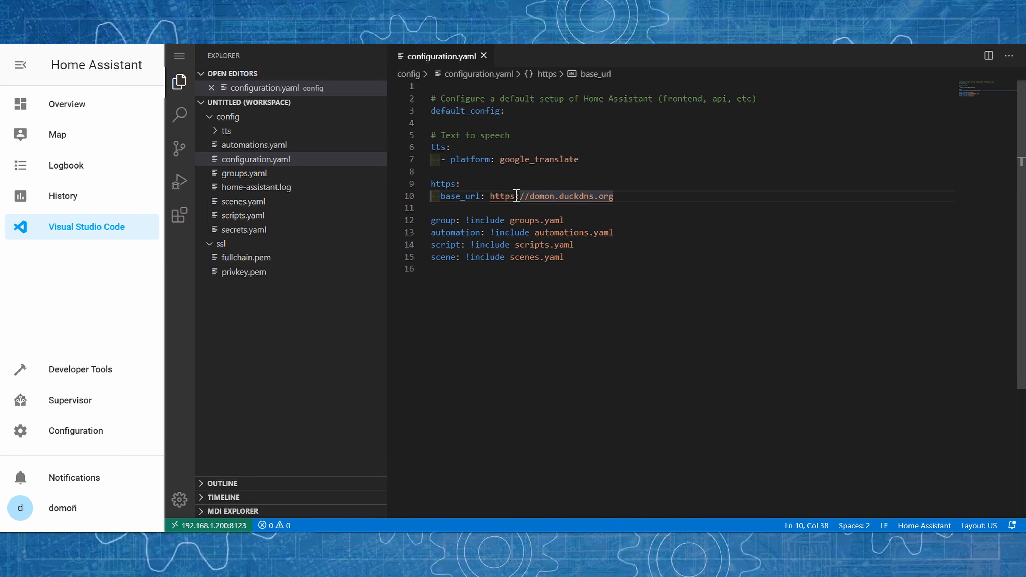
text(Ñ)
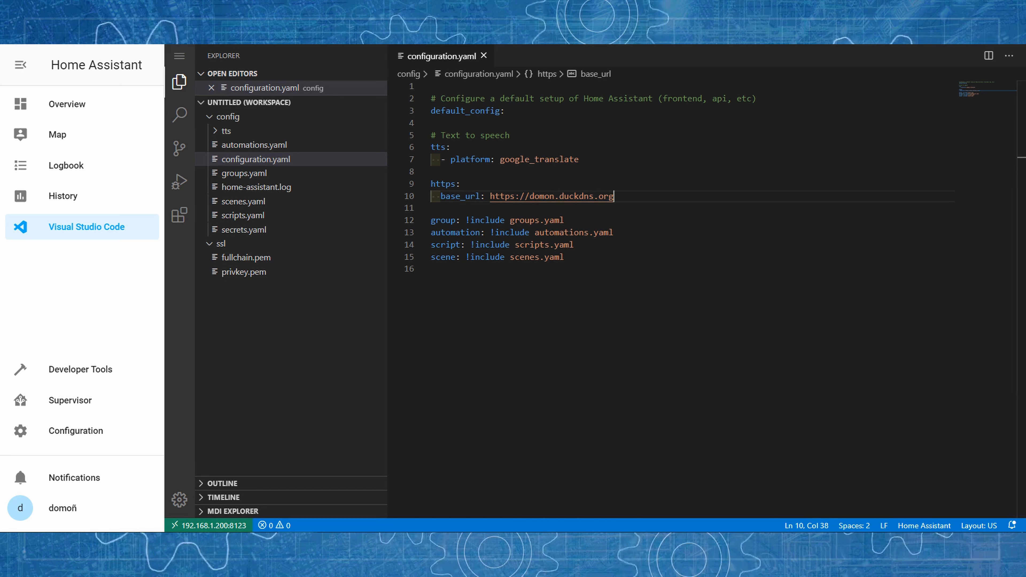
text(:)
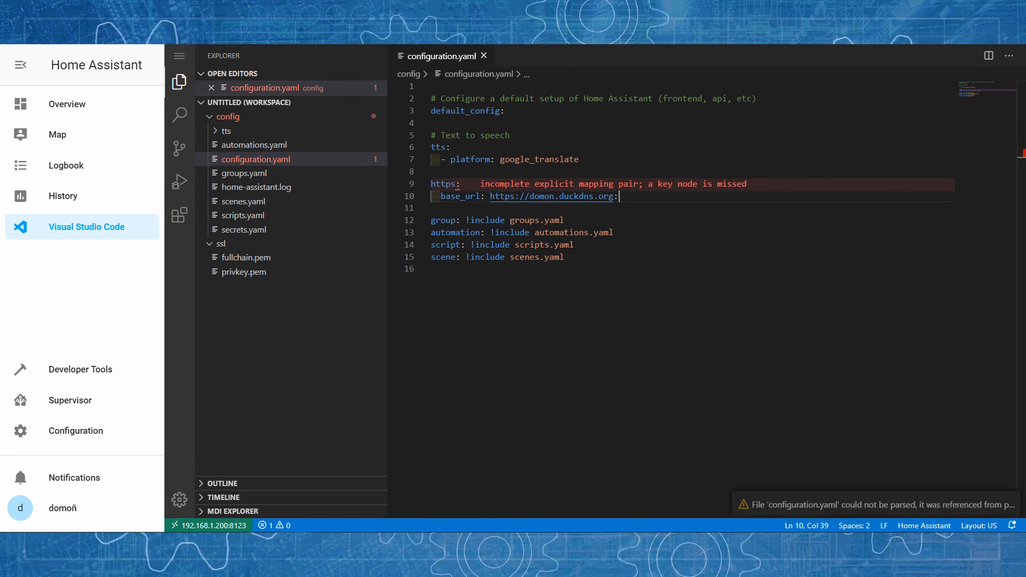
text(443)
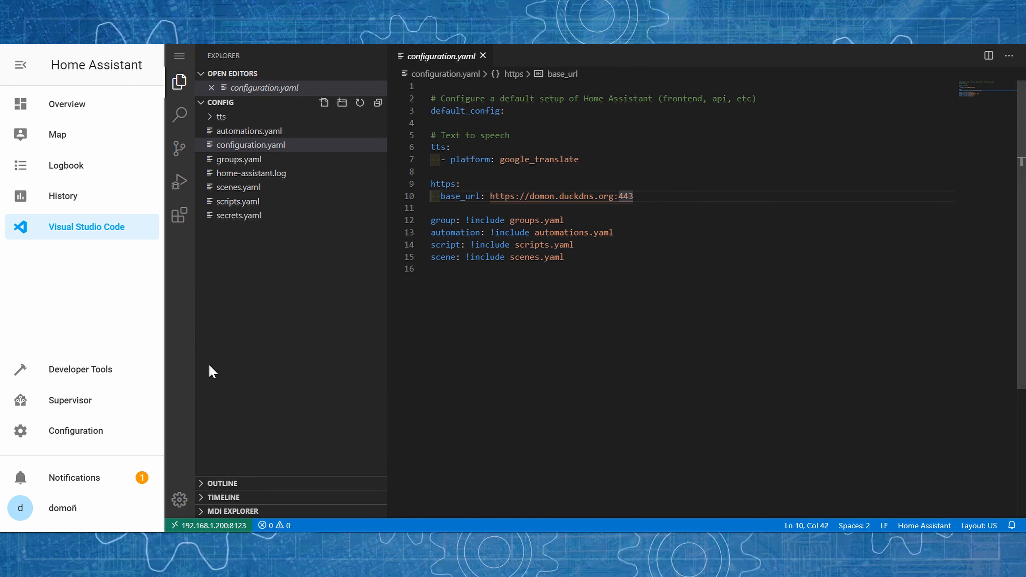
Step: Look through the Server Controls and General pages of the Home Assistant configuration for a configuration check option
click(82, 432)
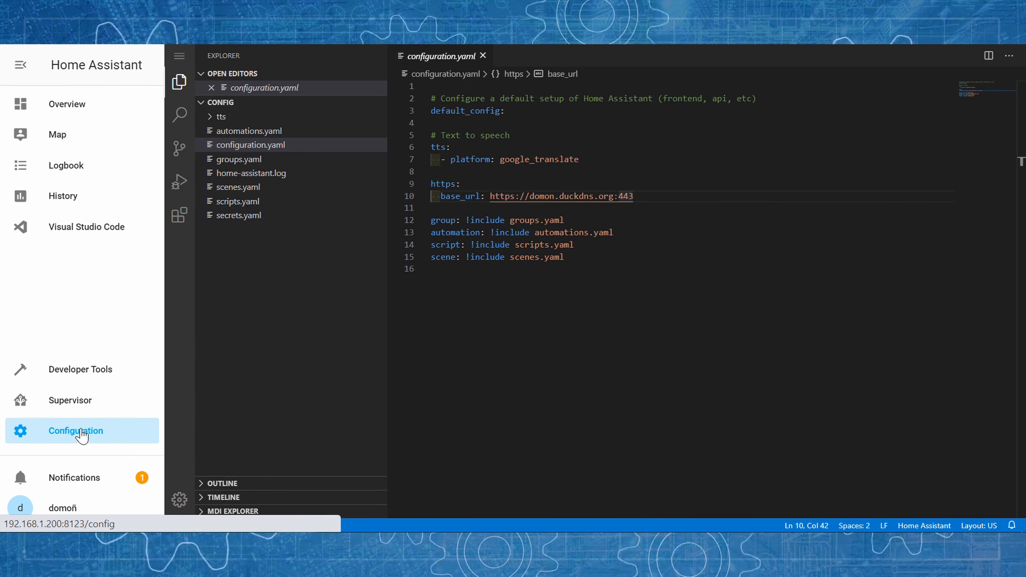
scroll(657, 384, down, 3)
scroll(657, 384, down, 6)
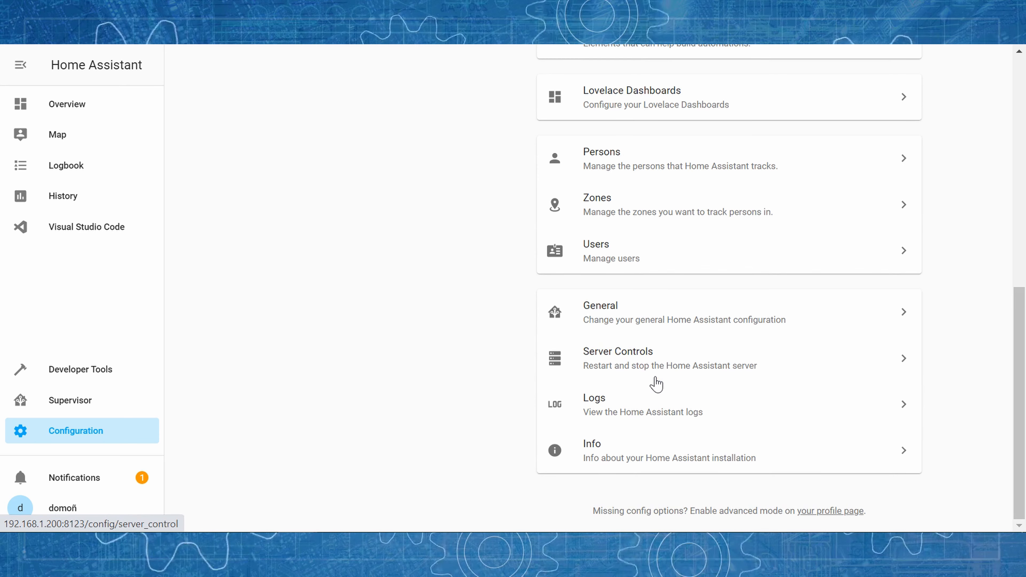
click(681, 369)
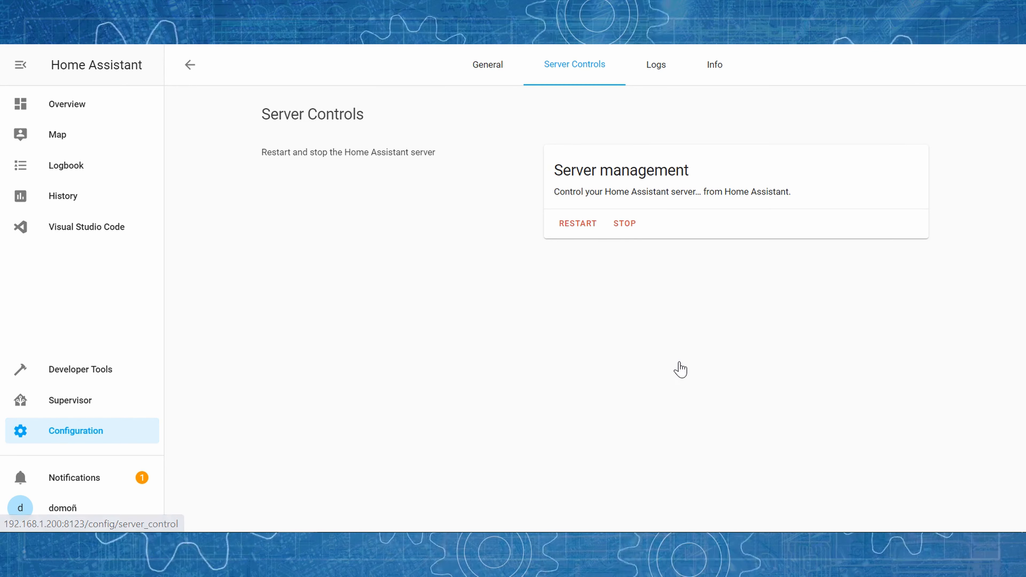
click(505, 66)
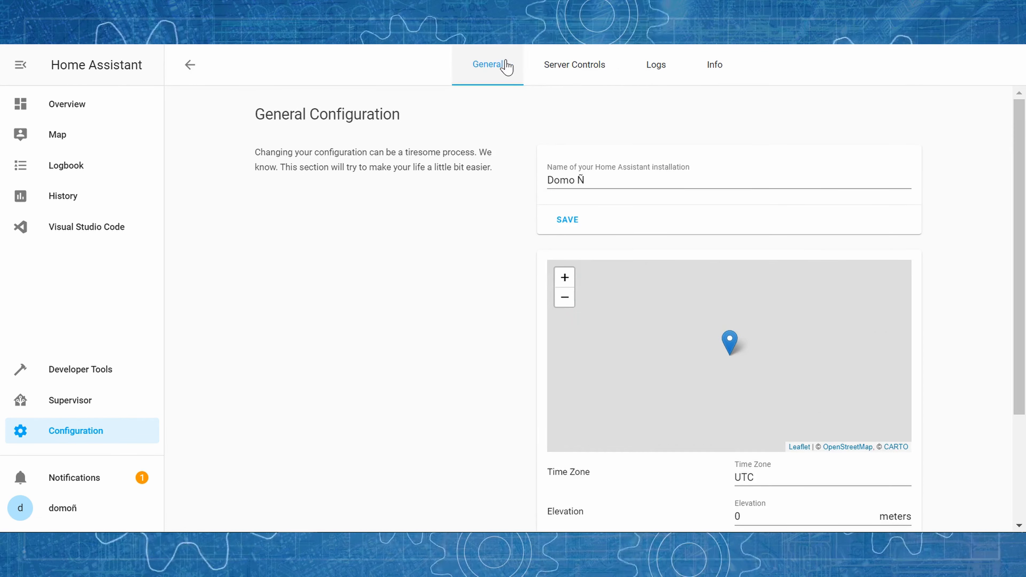
click(543, 68)
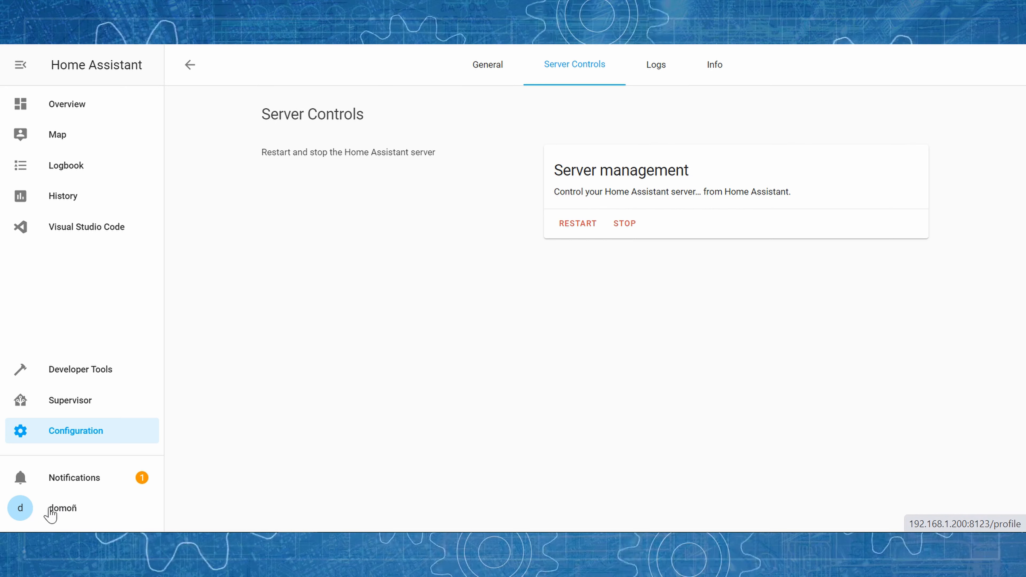
Step: Enable Advanced Mode in the user profile
click(63, 512)
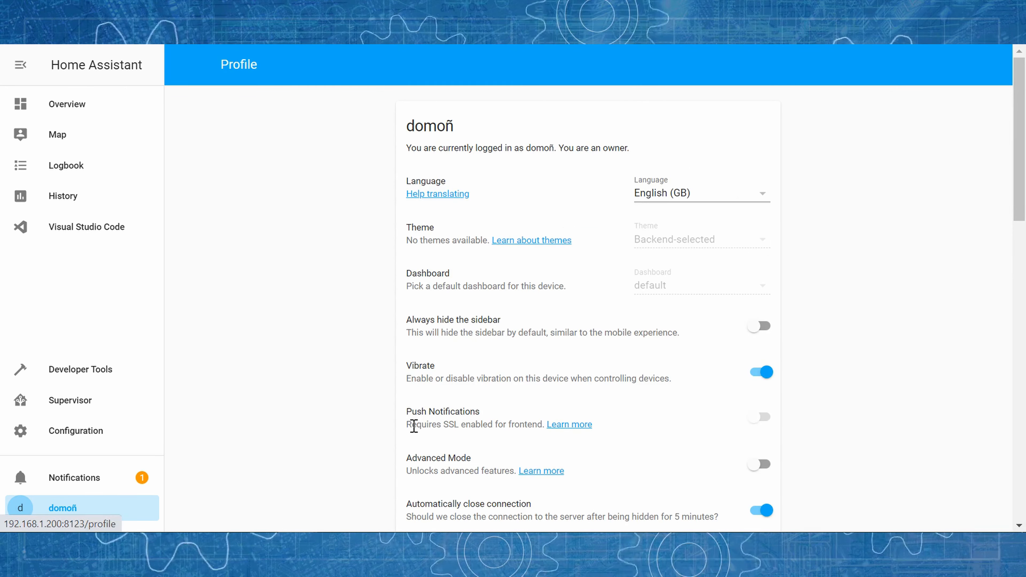
scroll(413, 425, down, 5)
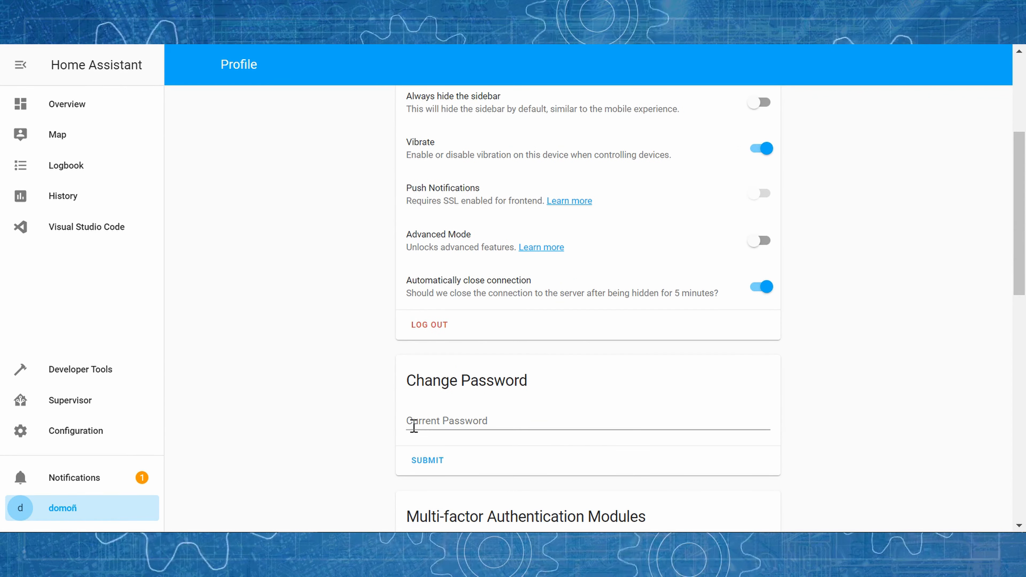
click(761, 241)
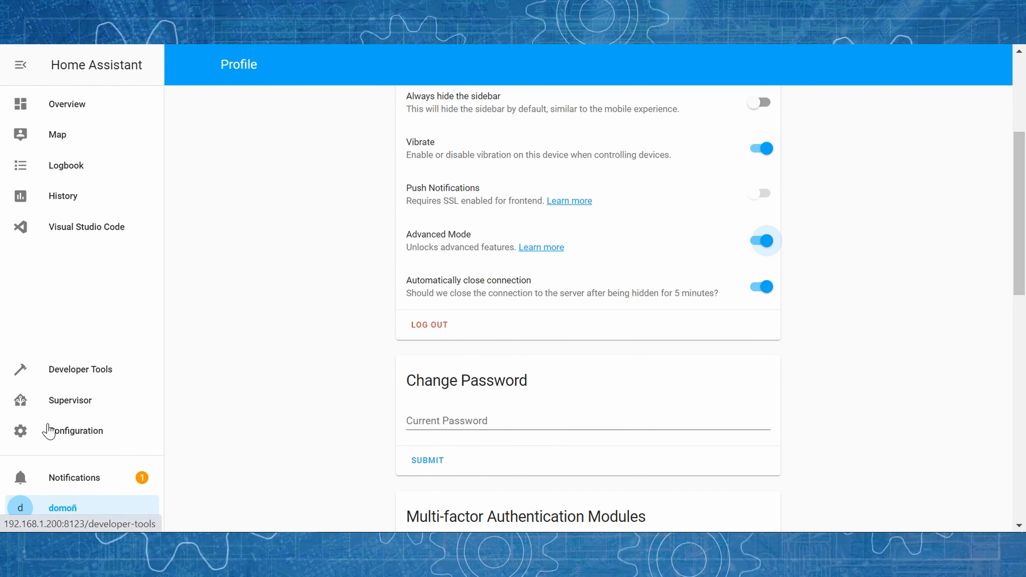
Step: Run the configuration check in Server Controls and examine its validation result
click(90, 440)
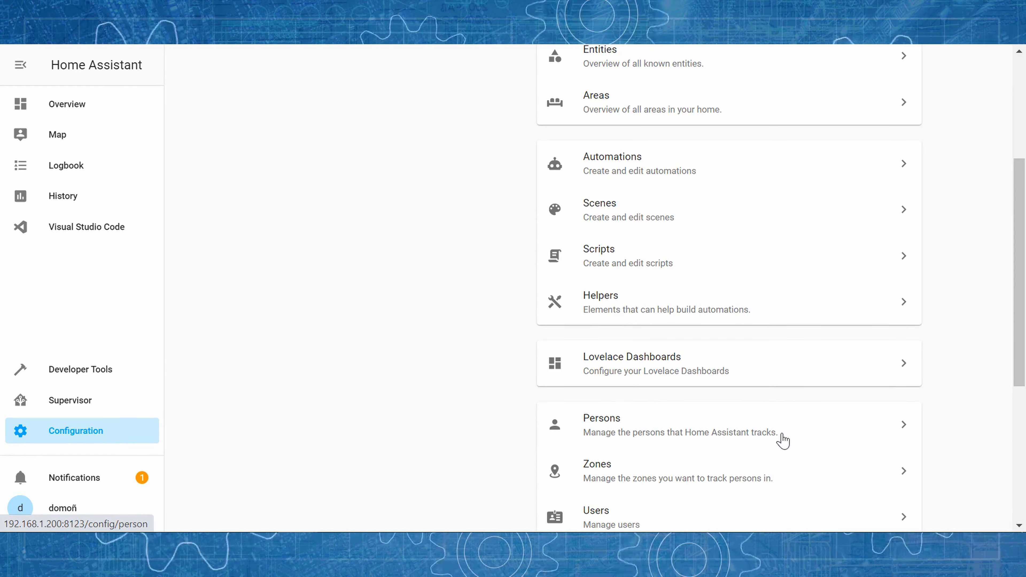
scroll(782, 440, down, 5)
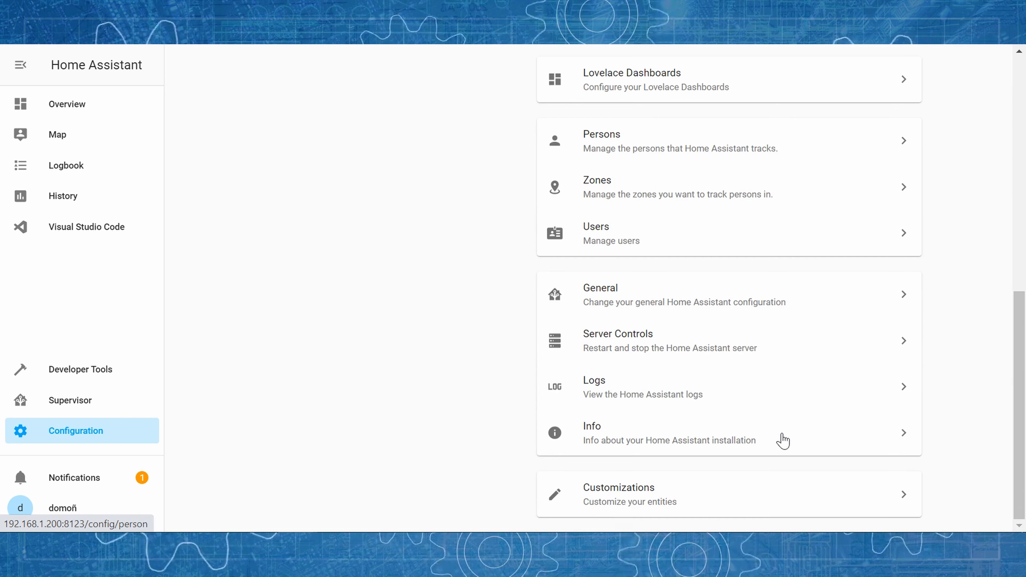
click(680, 344)
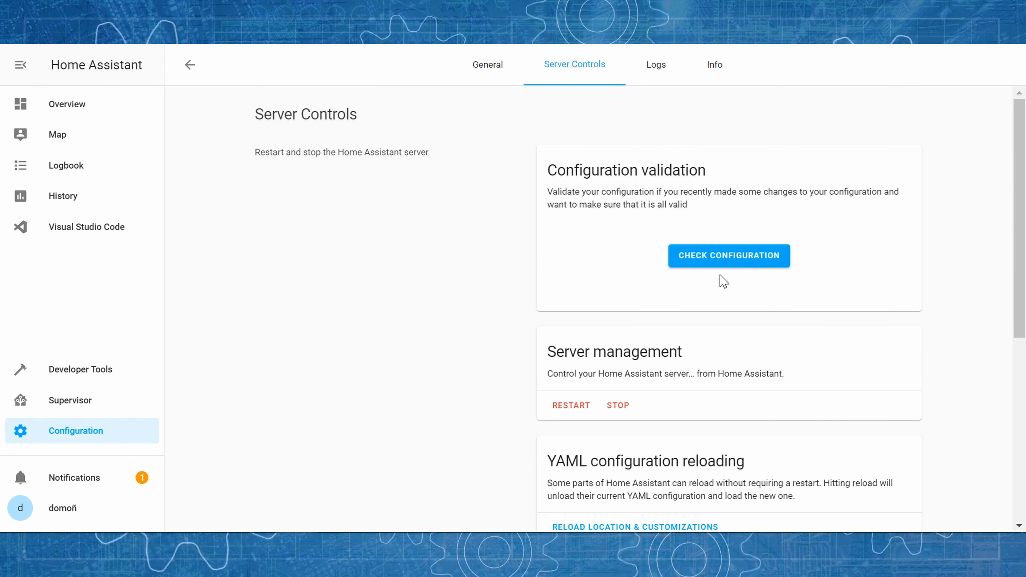
click(738, 262)
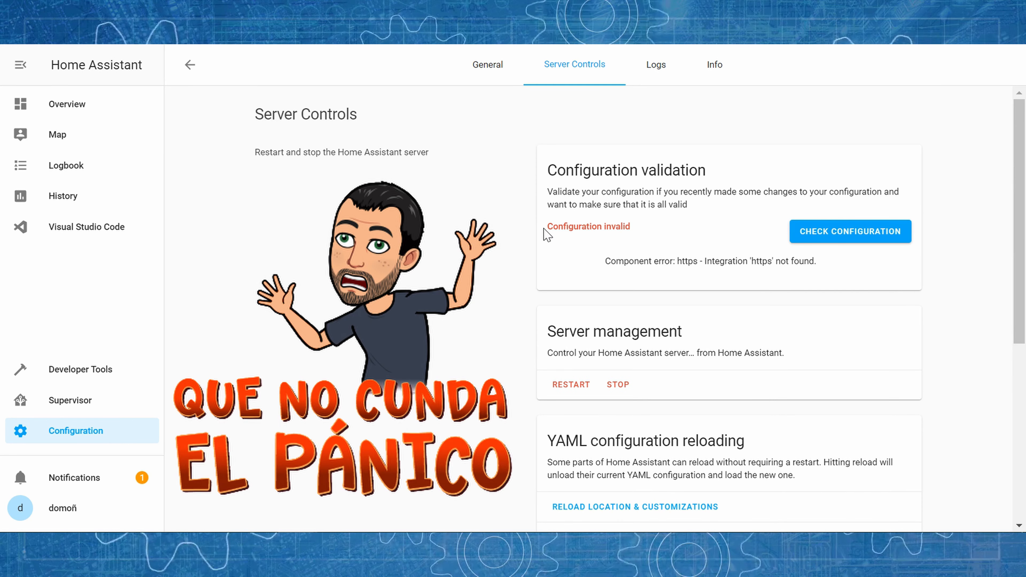
drag(547, 229, 641, 225)
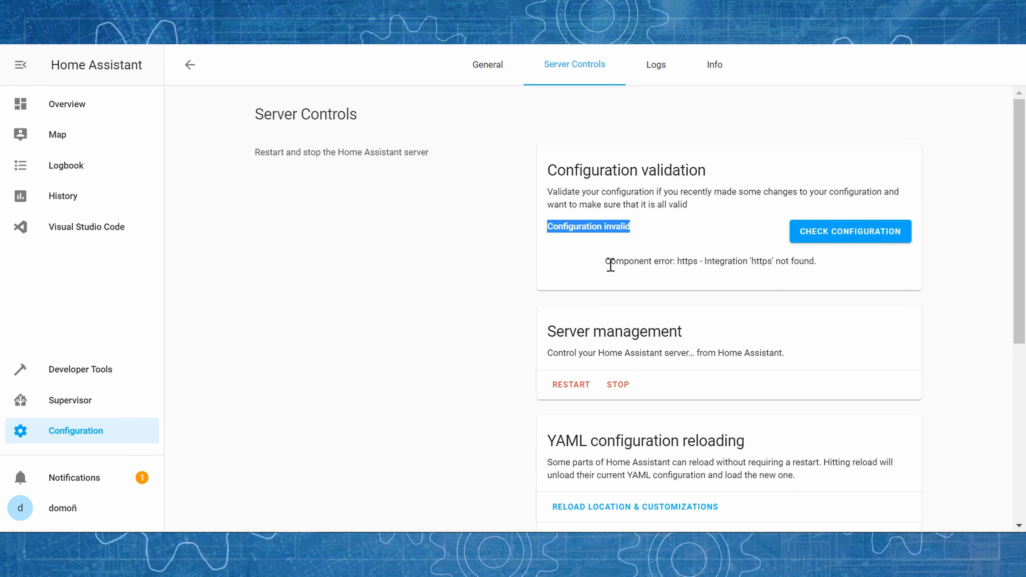
click(687, 264)
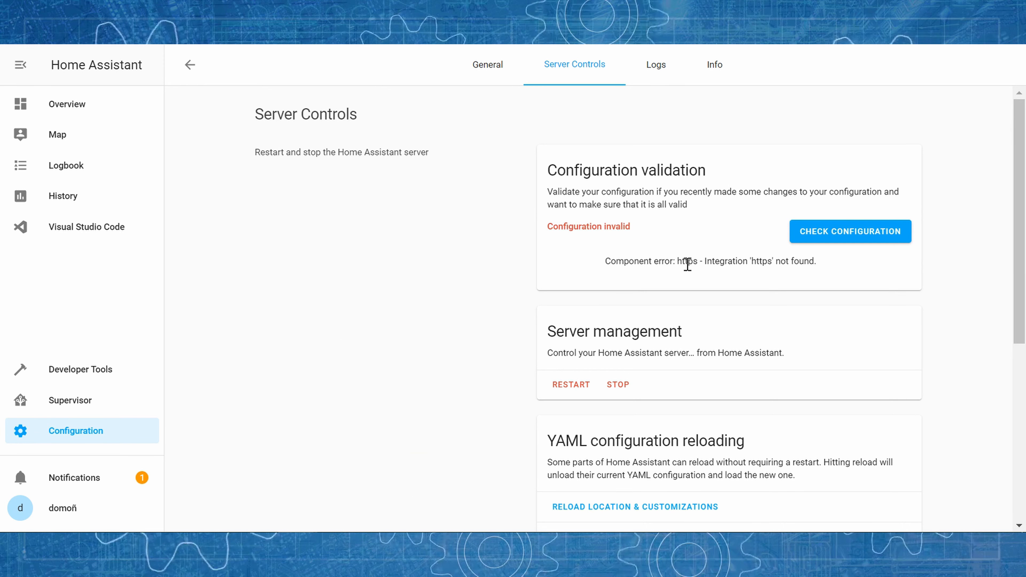
Step: Rename the https section in configuration.yaml to http, keeping the base_url entry beneath it
click(87, 225)
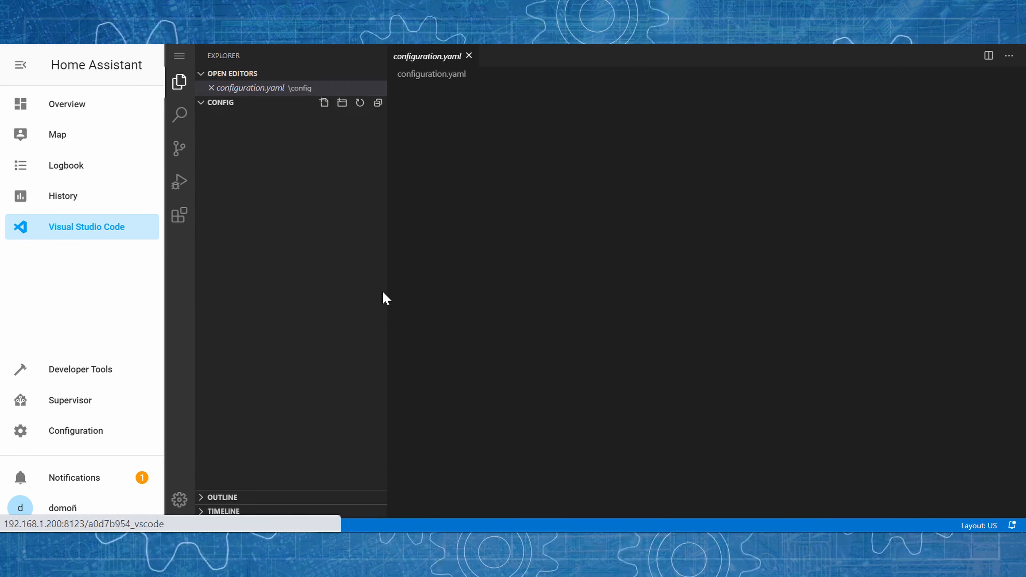
click(456, 184)
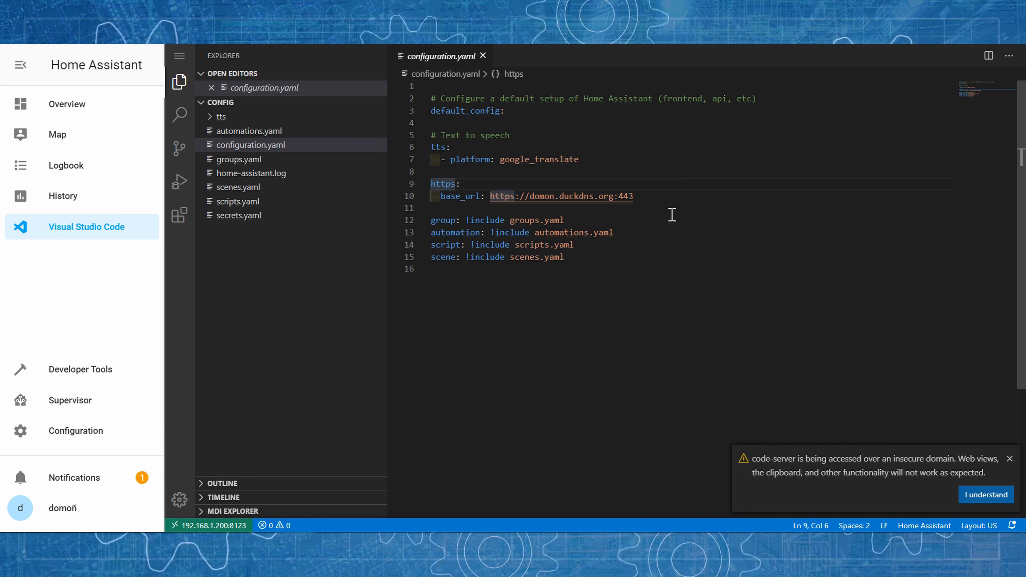
key(BackSpace)
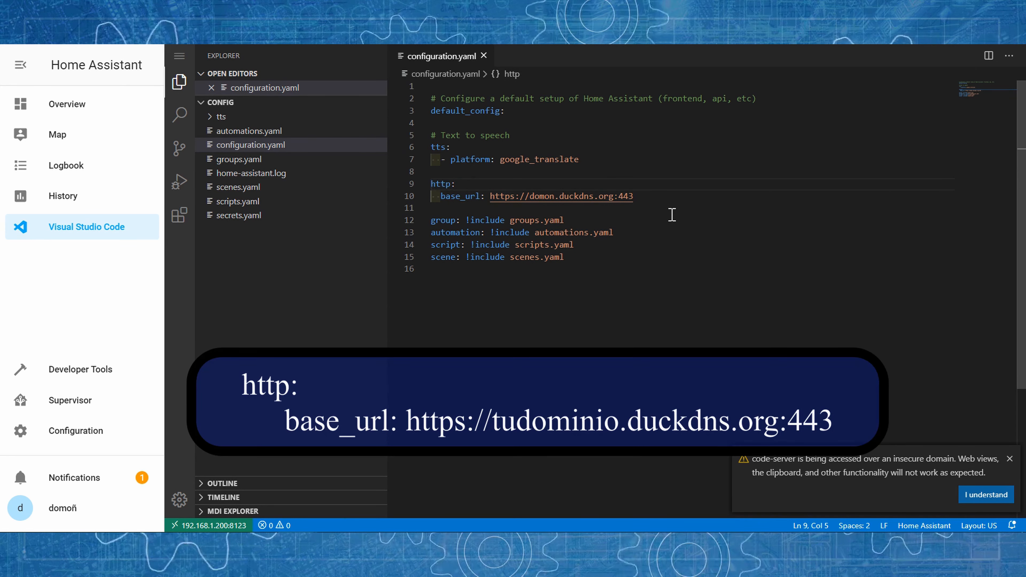
Step: Run the configuration validation again in Server Controls to check the corrected http section
click(90, 435)
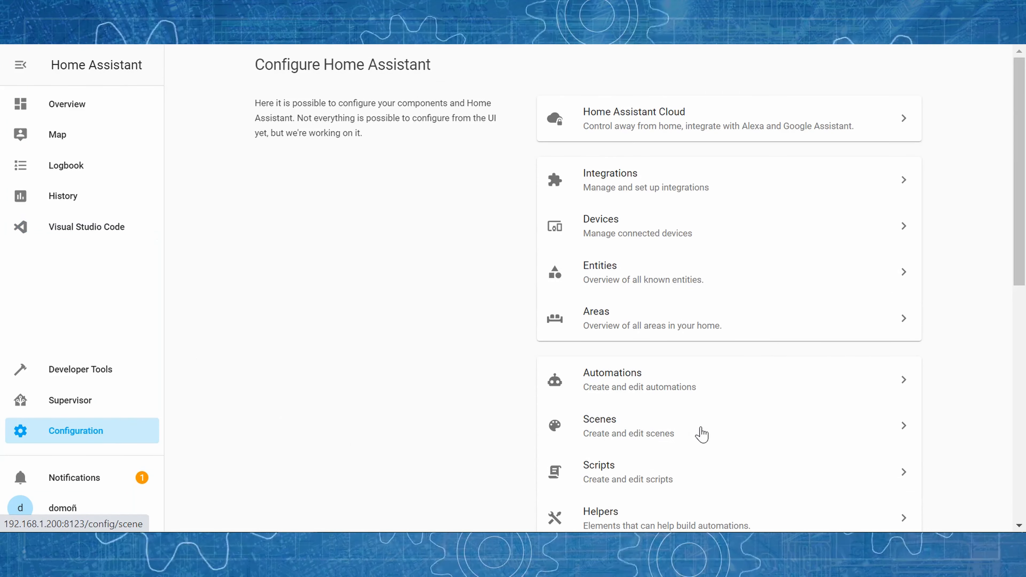
scroll(732, 433, down, 3)
scroll(732, 434, down, 8)
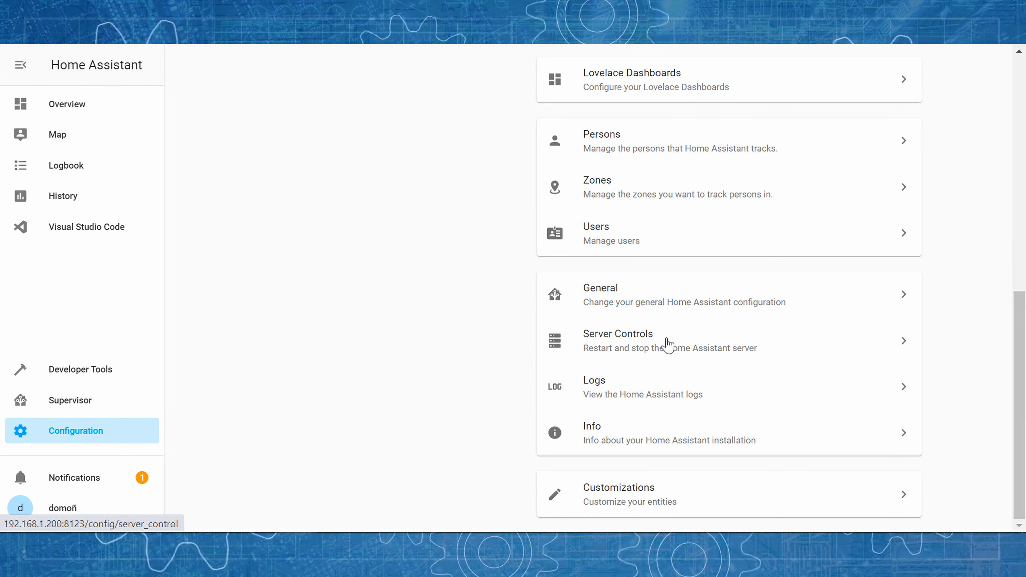
click(666, 343)
click(731, 258)
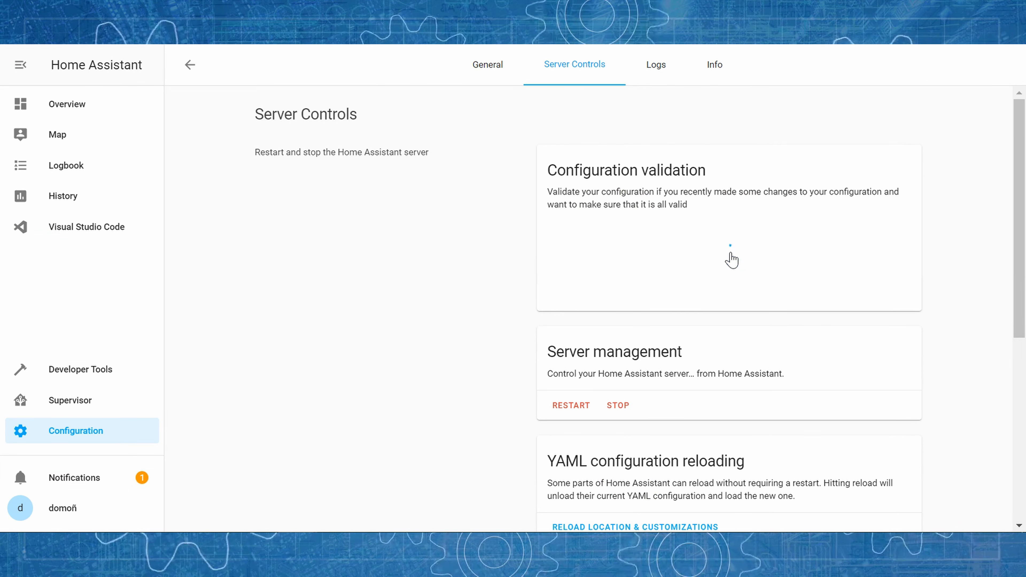
drag(682, 242, 801, 243)
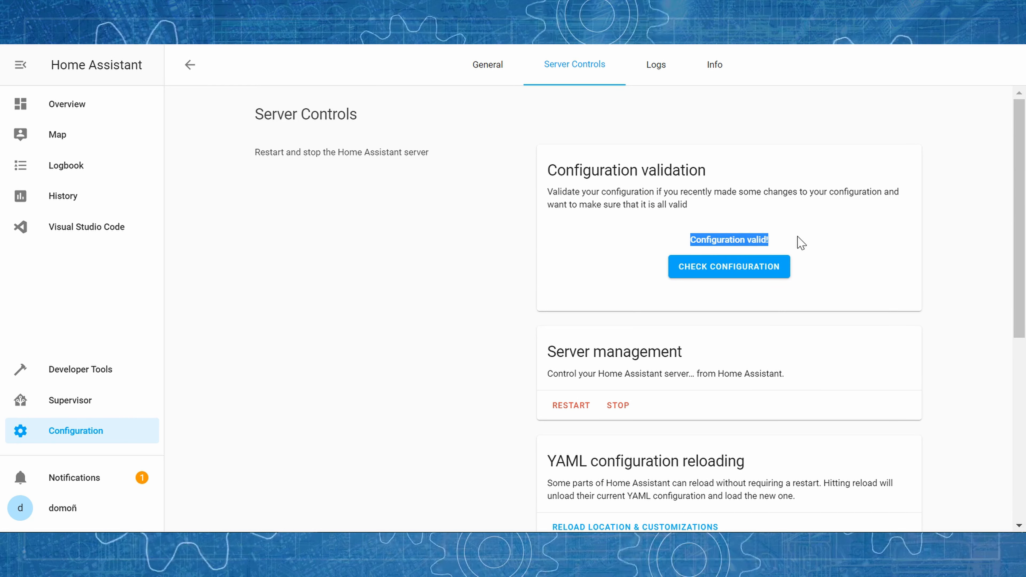
click(801, 242)
Step: Restart the Home Assistant server from Server Controls, confirm the restart, and return to the Overview
scroll(784, 341, down, 6)
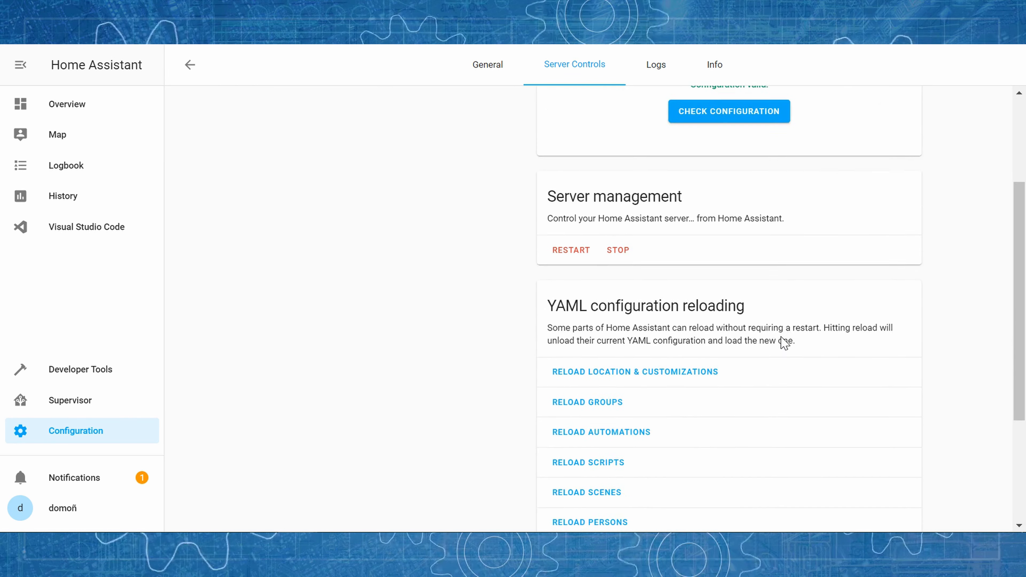
scroll(784, 342, down, 2)
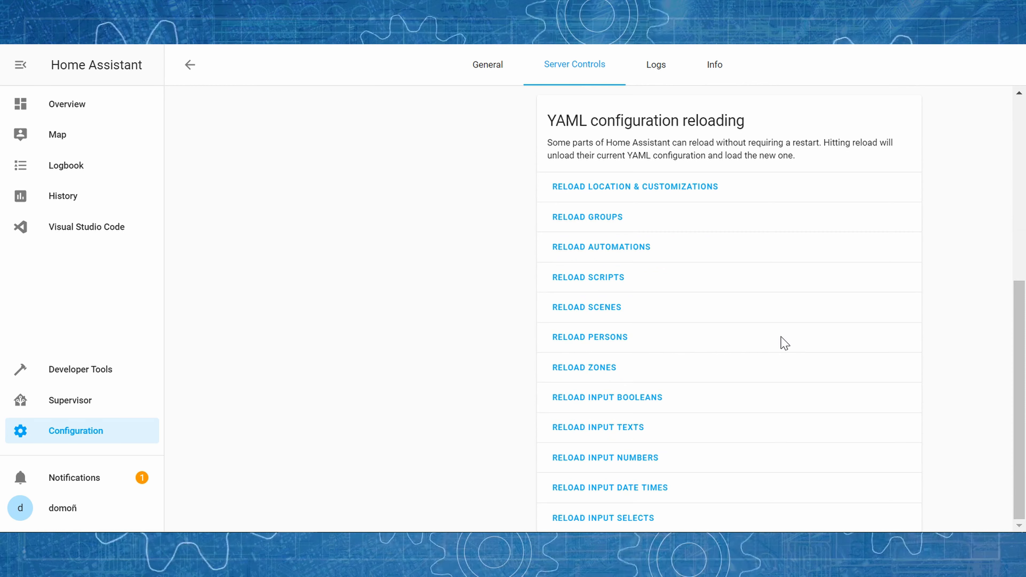
scroll(784, 343, up, 5)
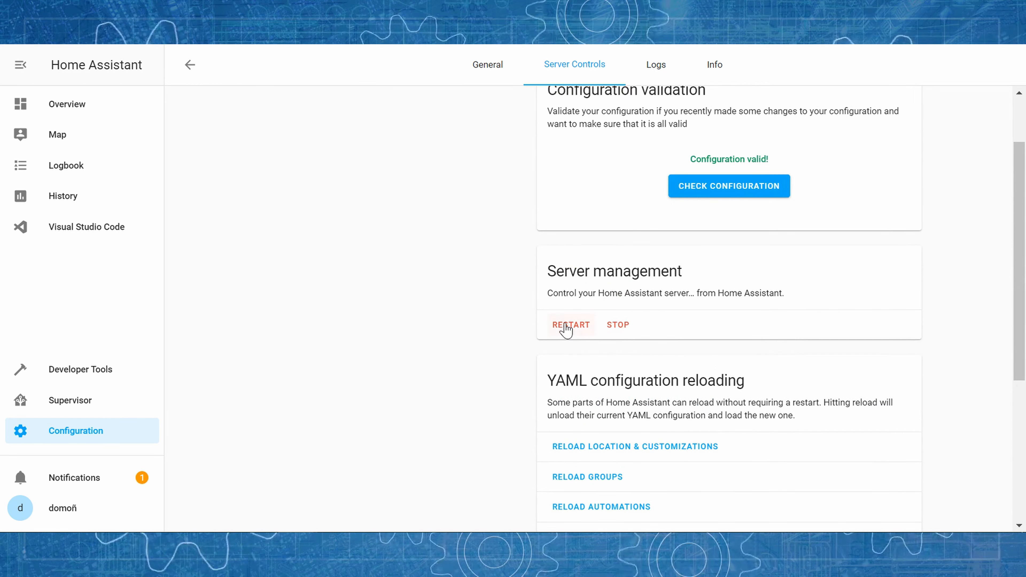
click(567, 328)
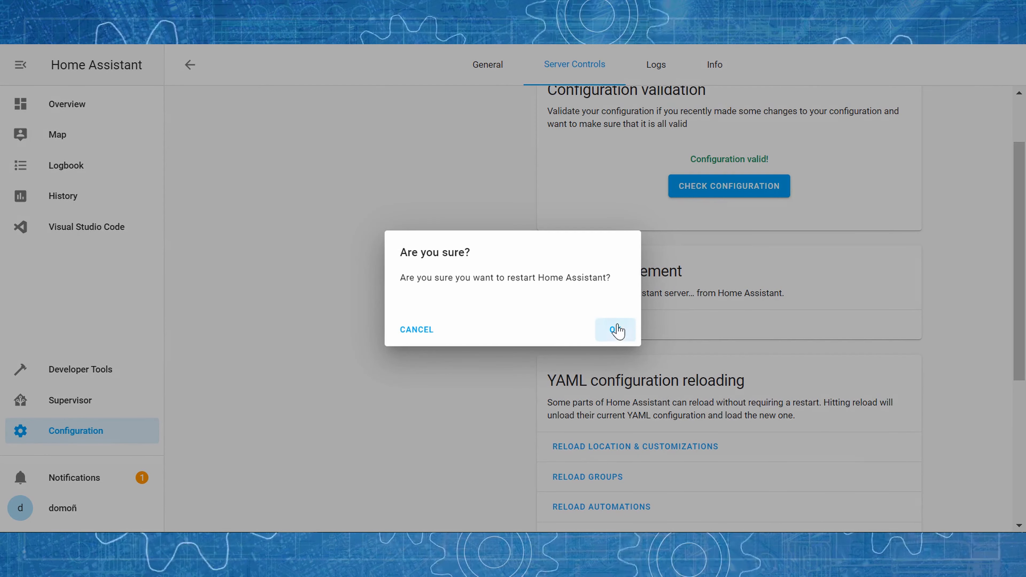
click(616, 330)
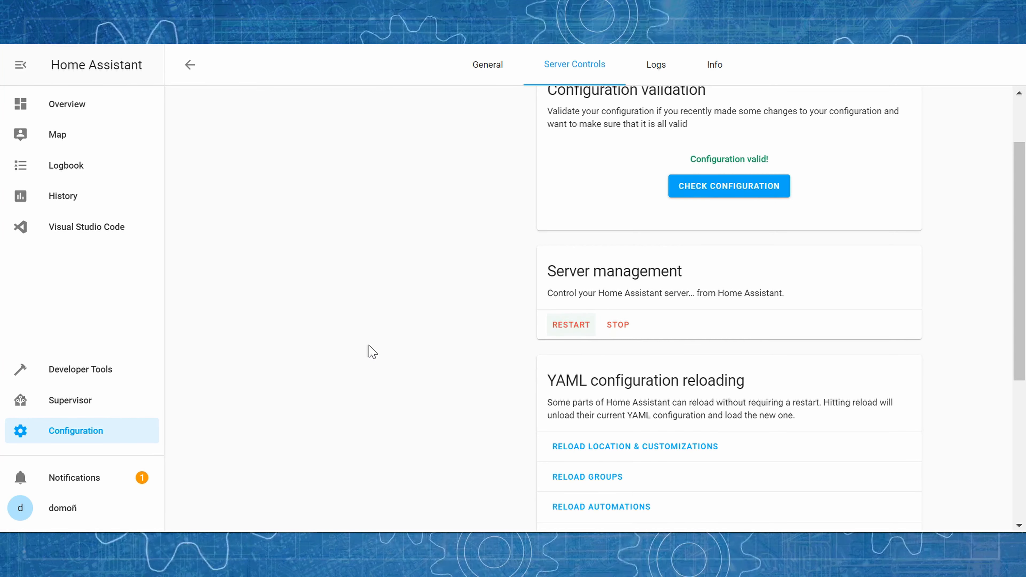
scroll(372, 352, down, 6)
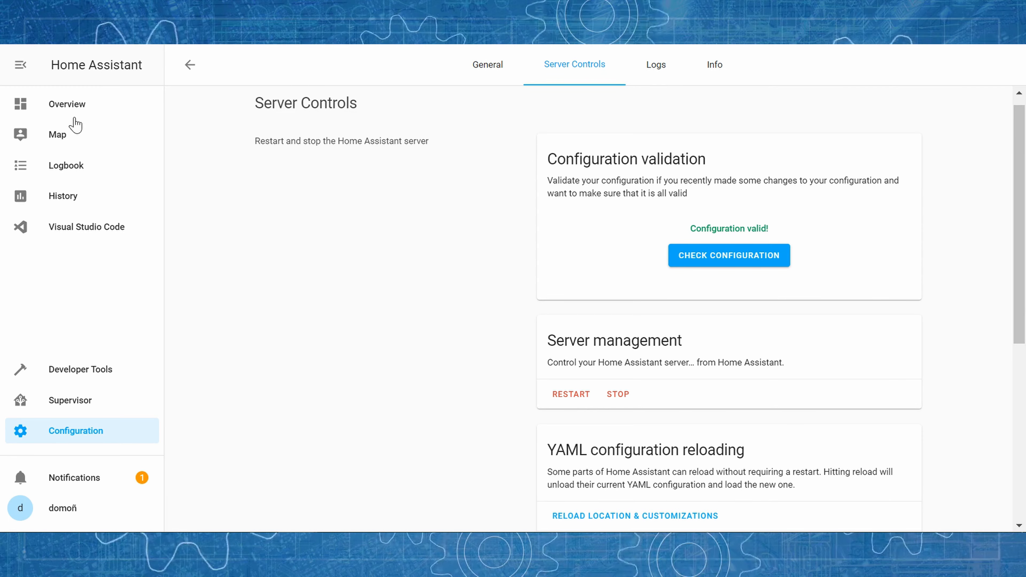
click(60, 116)
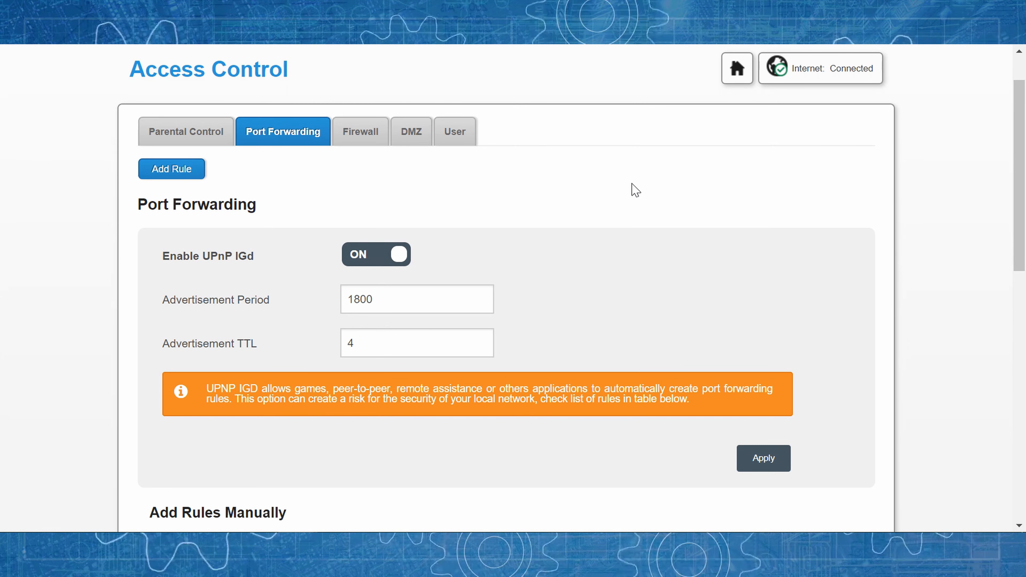
Step: On the router's Port Forwarding page, set external port 4430 and internal port 443 for the Home Assistant TCP rule
scroll(621, 136, down, 3)
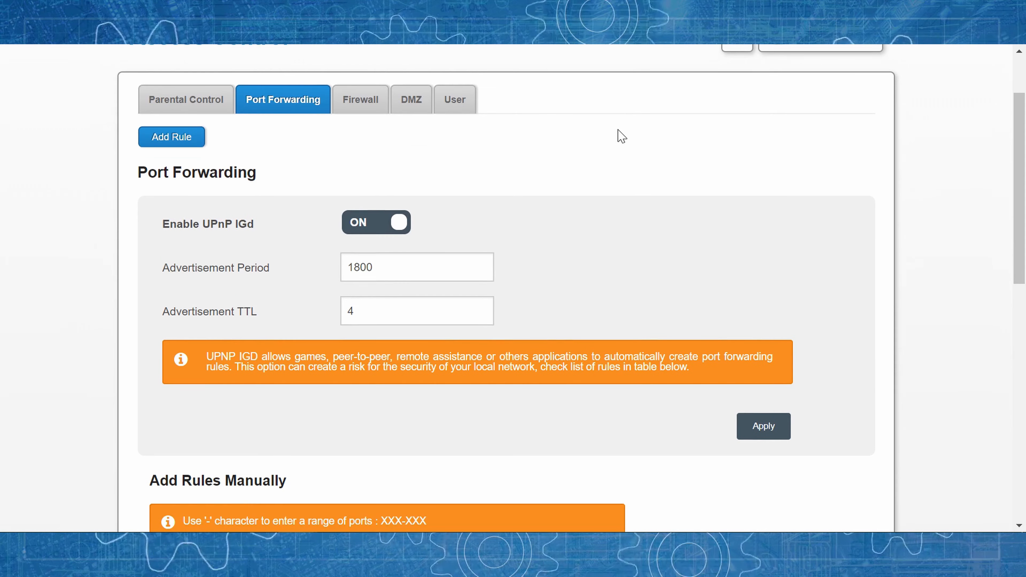
scroll(621, 136, down, 4)
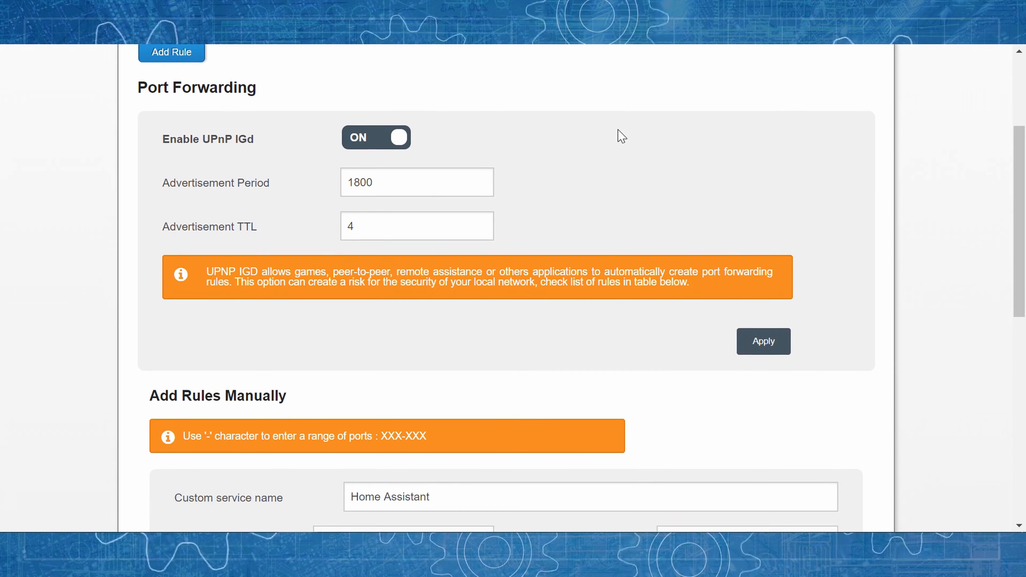
scroll(621, 137, down, 2)
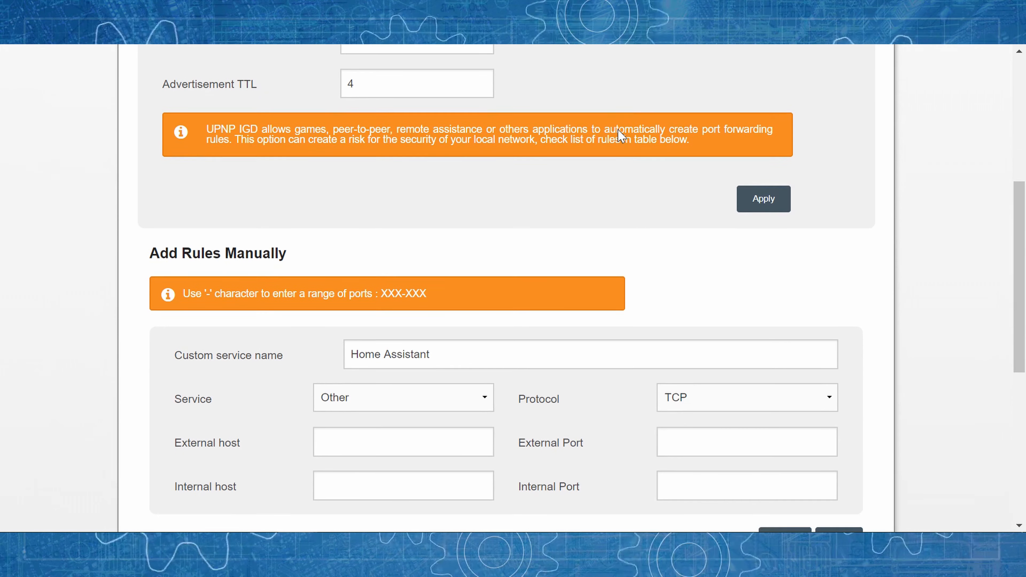
click(698, 411)
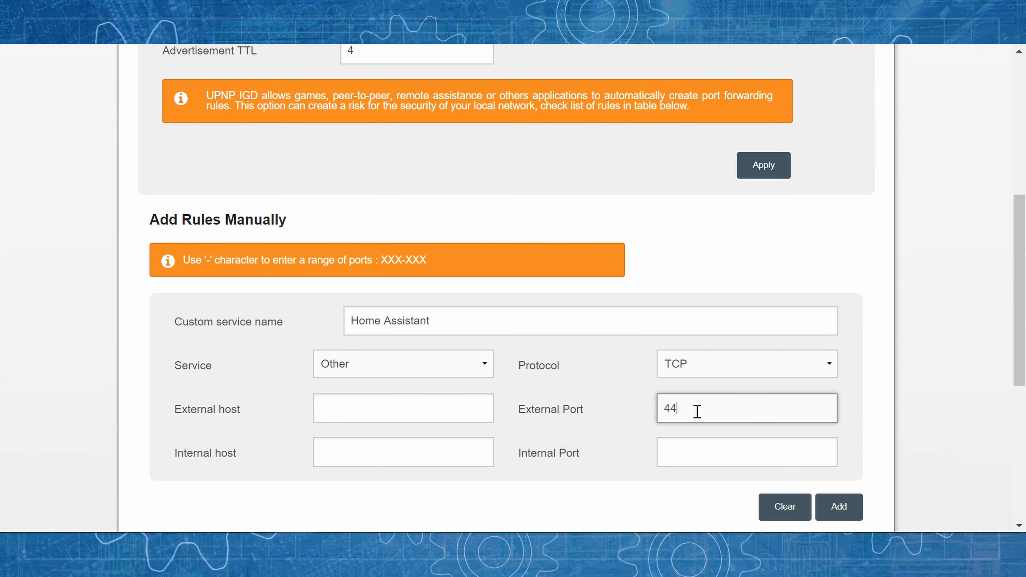
click(703, 446)
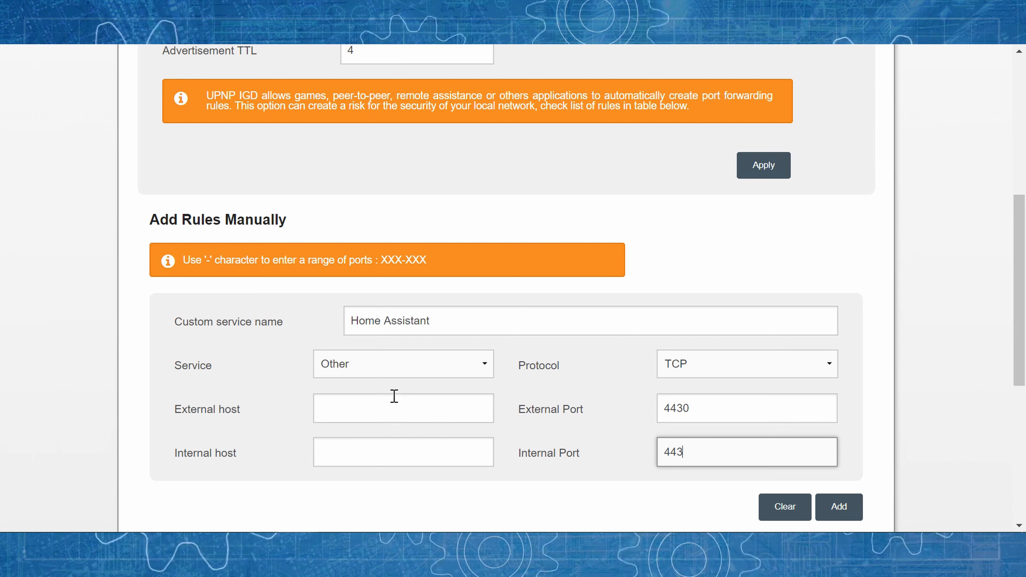
Step: Leave the external host empty, set the internal host to 192.168.1.200, and add the Home Assistant forwarding rule
click(389, 407)
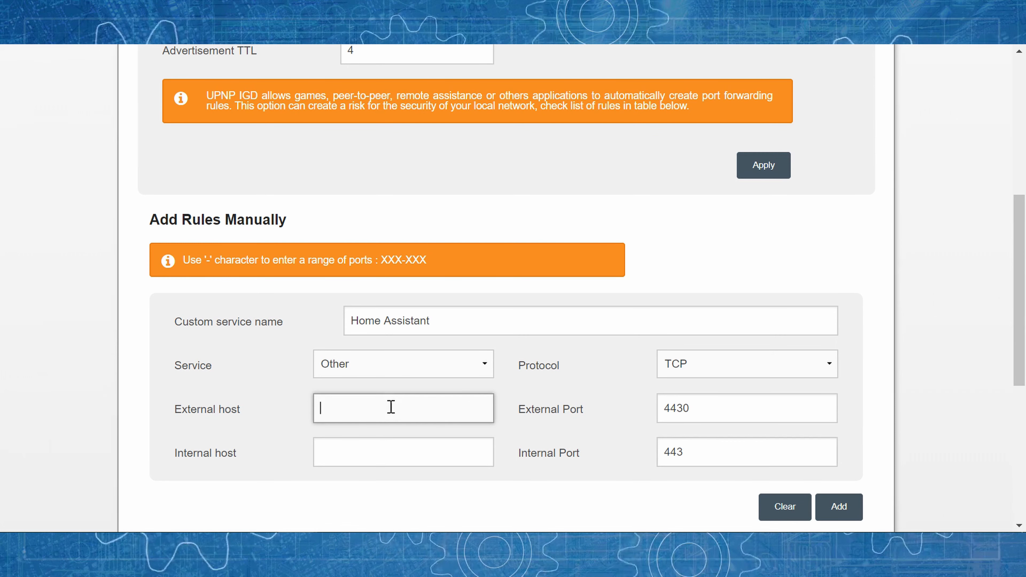
click(404, 449)
text(192)
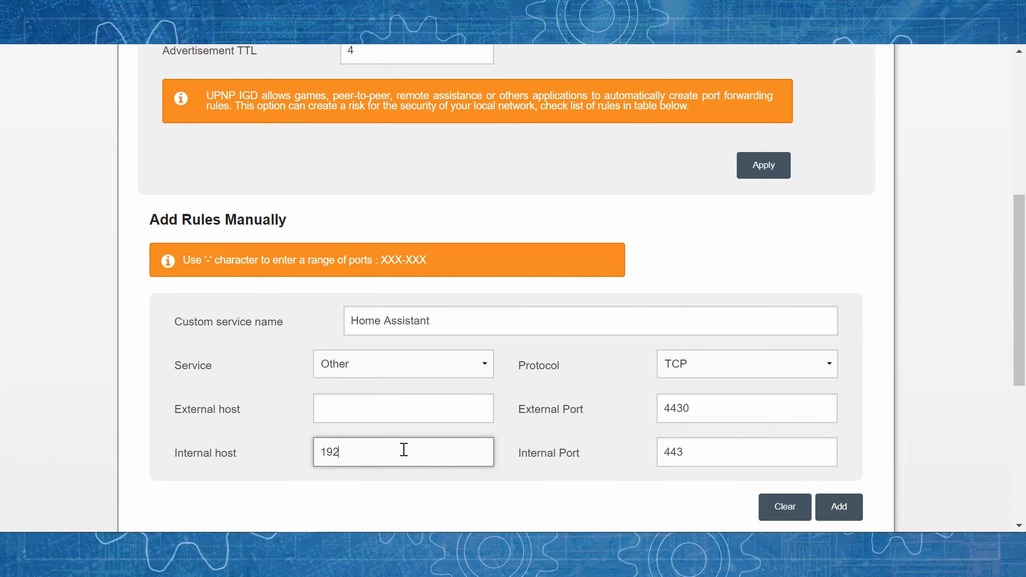
text(.168.1.200)
click(836, 510)
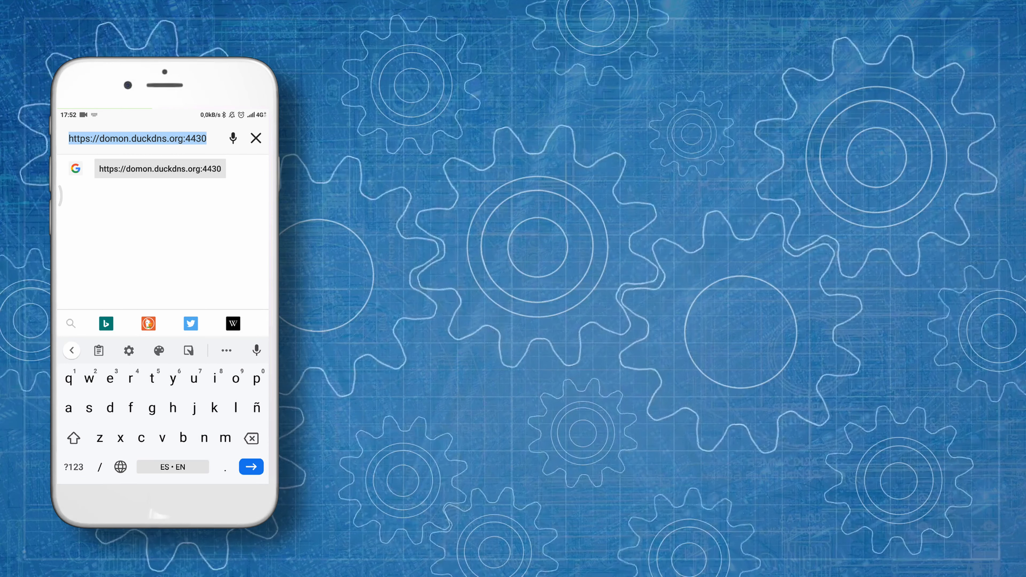
key(Return)
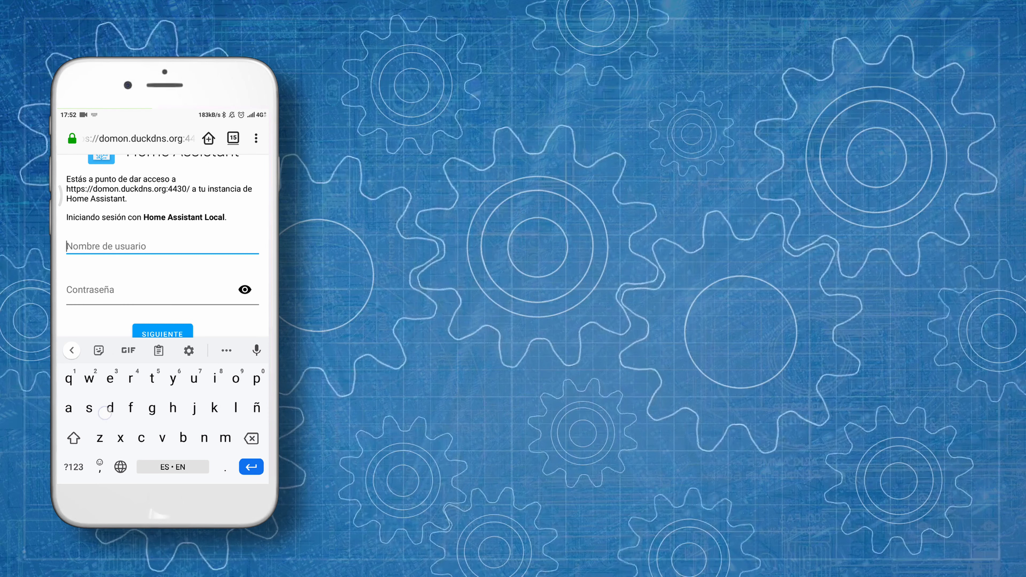
text(domoñ)
click(190, 292)
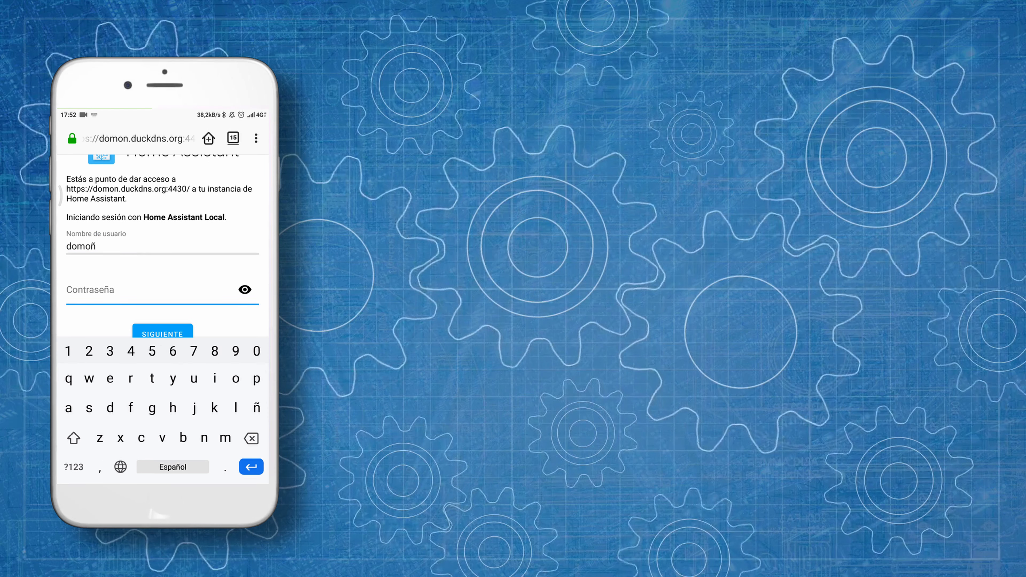
text(domo)
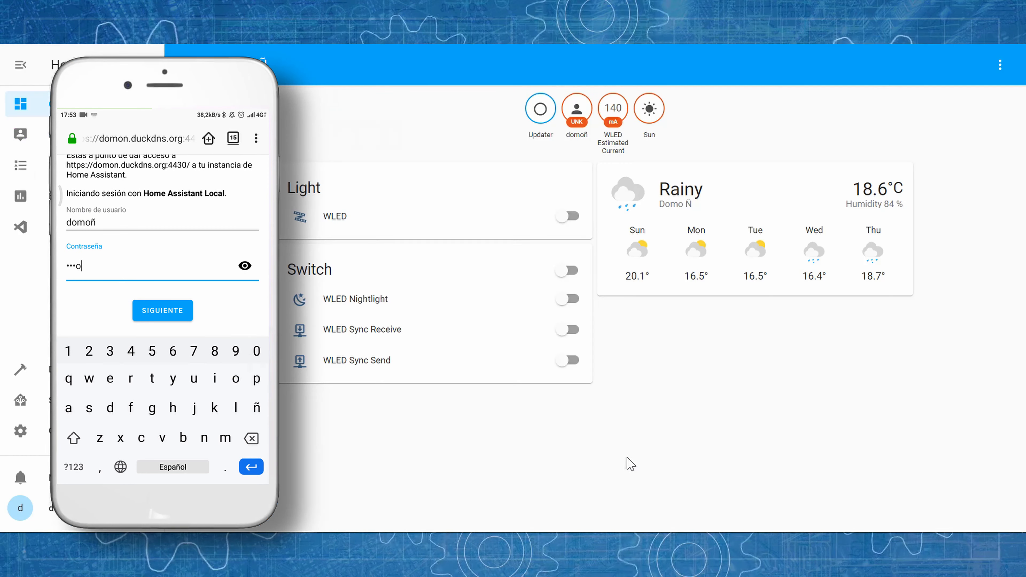
text(ñ)
click(167, 310)
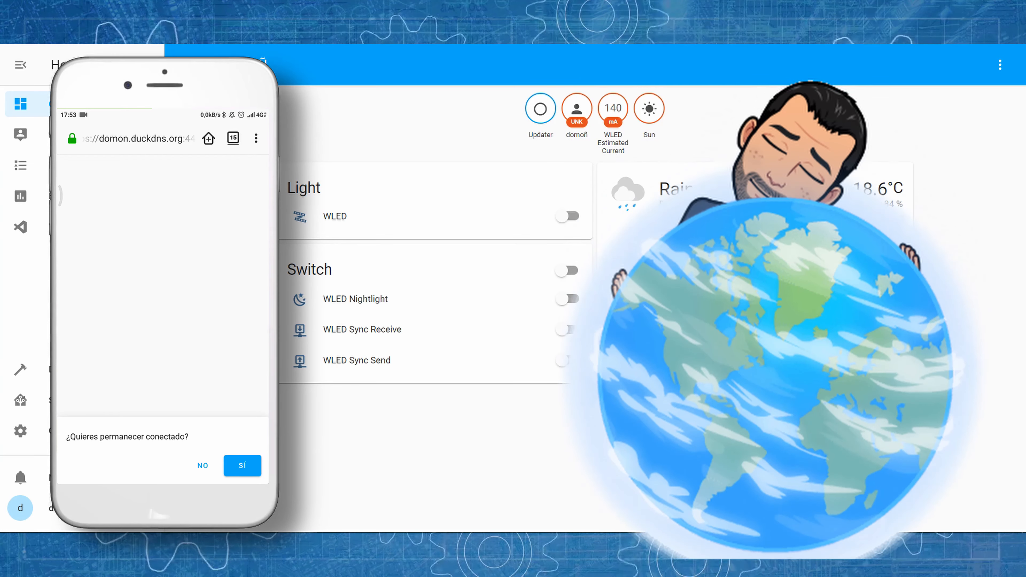
click(243, 466)
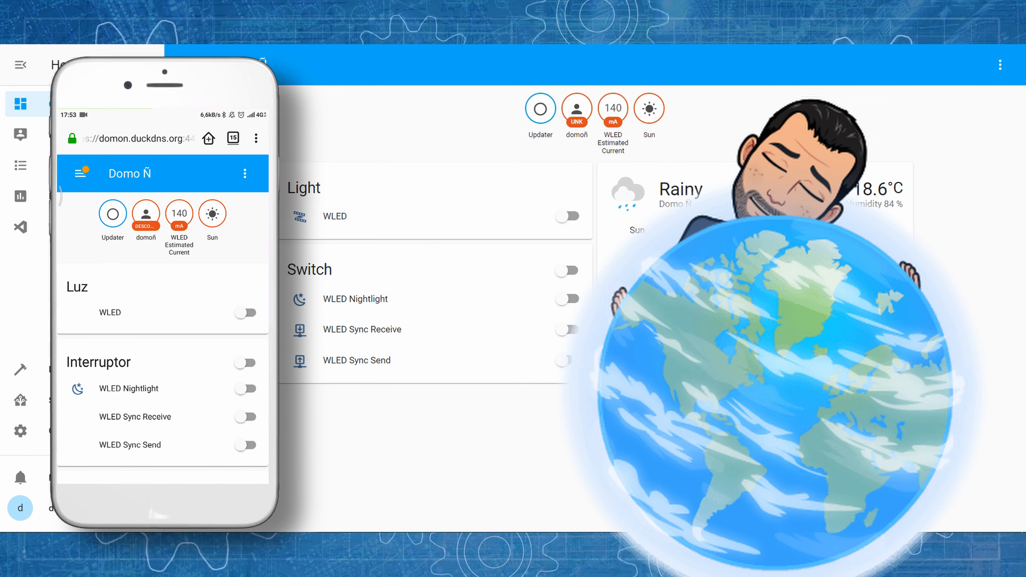
Step: Turn on the WLED light from the Home Assistant dashboard on the phone
scroll(232, 418, down, 3)
scroll(192, 421, up, 3)
click(241, 313)
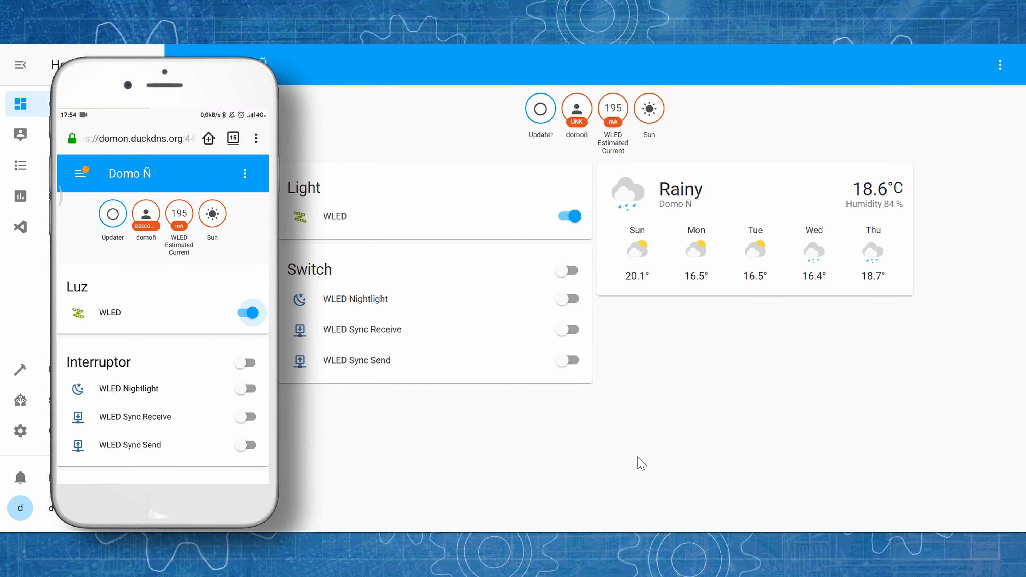
Step: In the desktop WLED light details, try magenta and orange, set the colour to yellow, and switch the light back on
click(335, 216)
scroll(539, 321, down, 3)
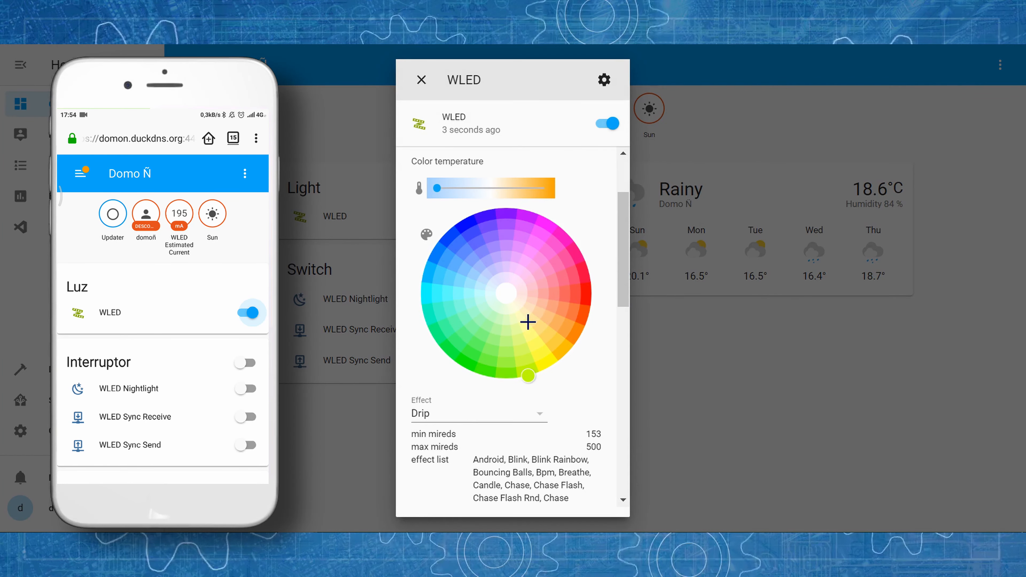
click(552, 228)
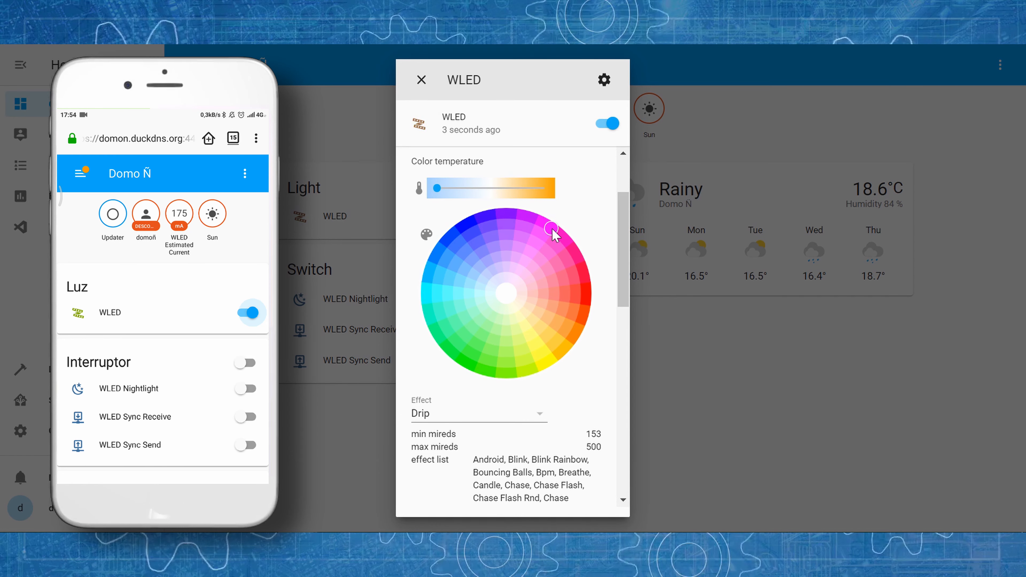
click(576, 313)
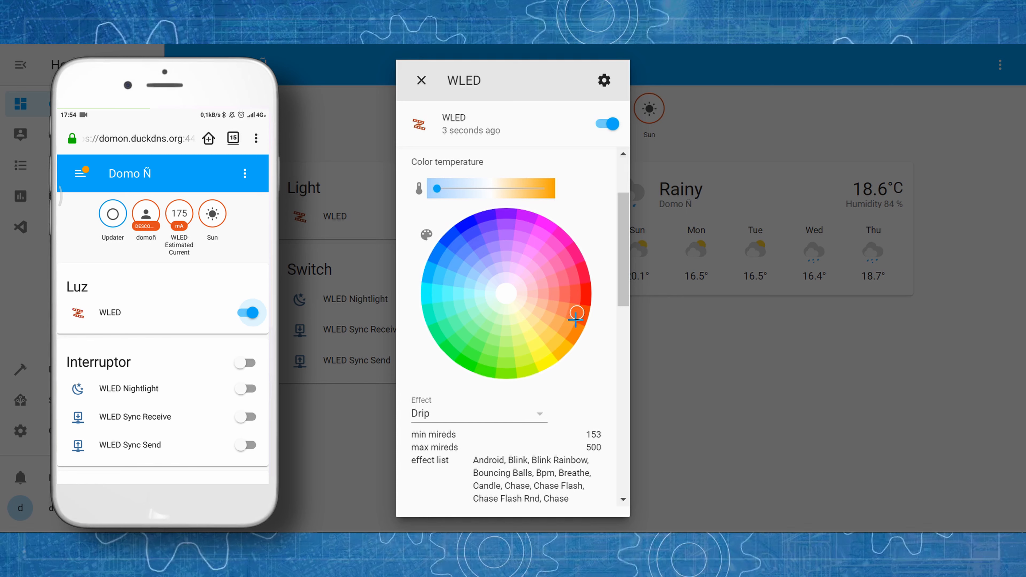
click(538, 351)
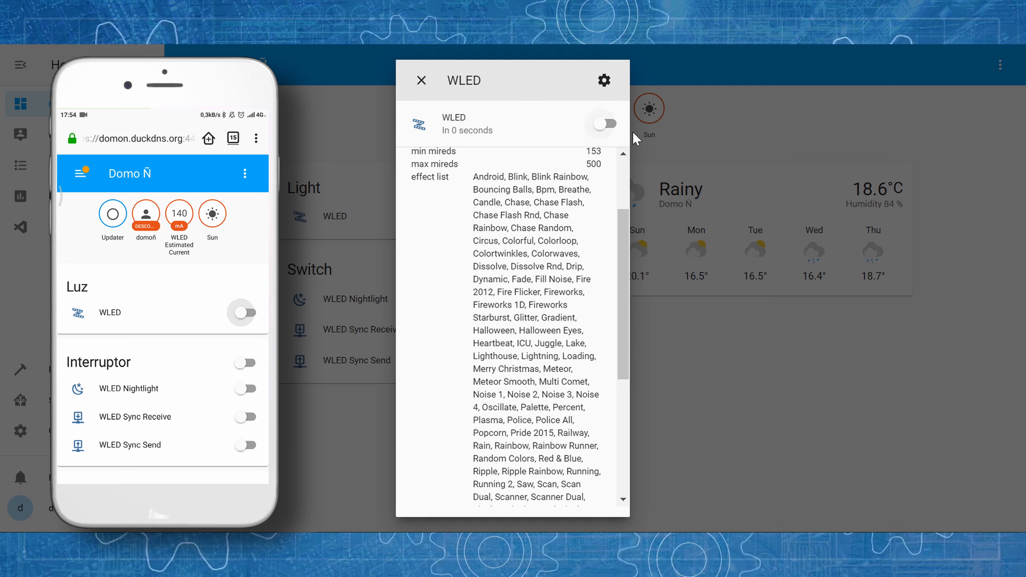
click(607, 124)
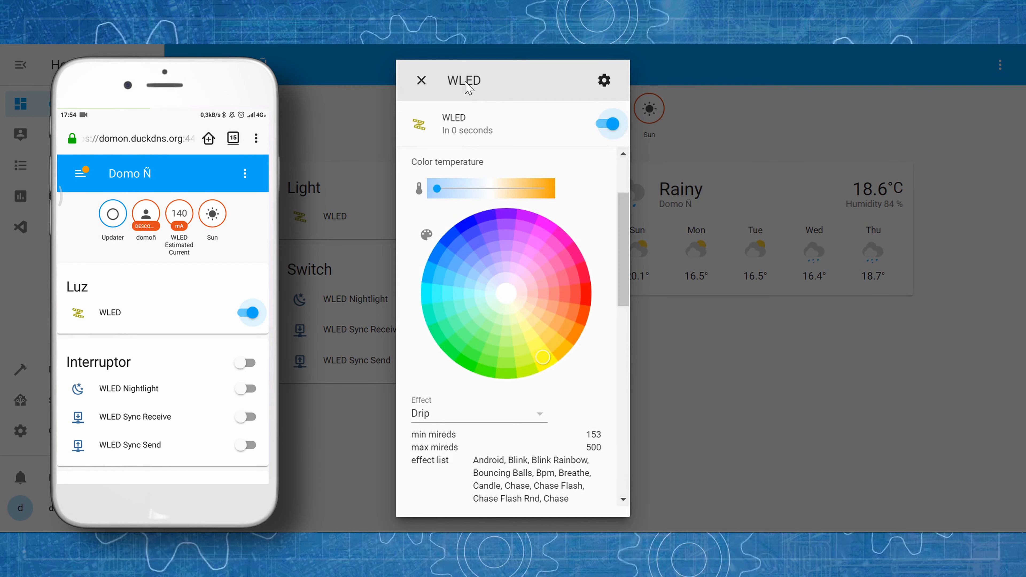
click(421, 82)
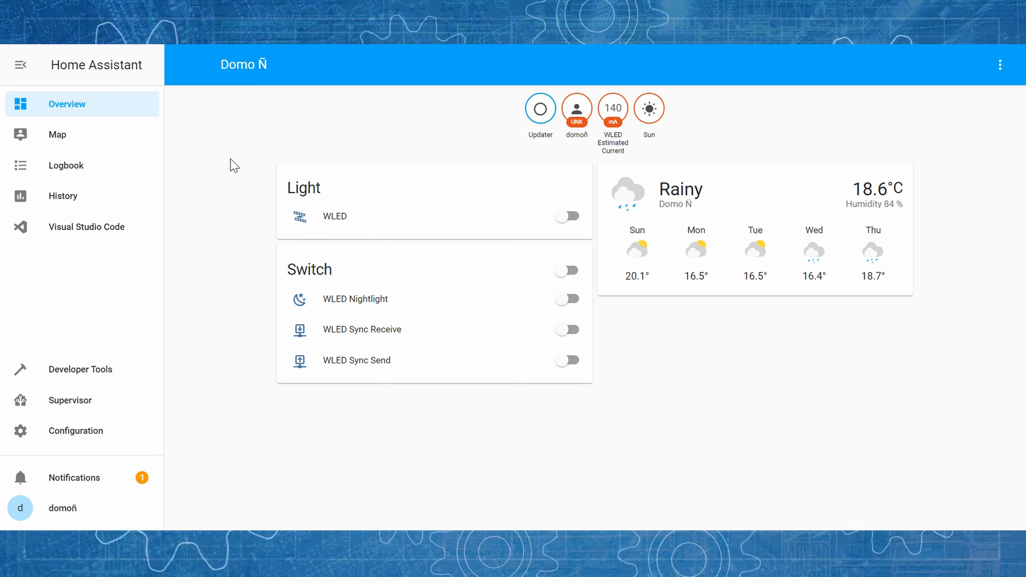
Step: Switch the WLED light on and off again from the desktop Overview
click(567, 219)
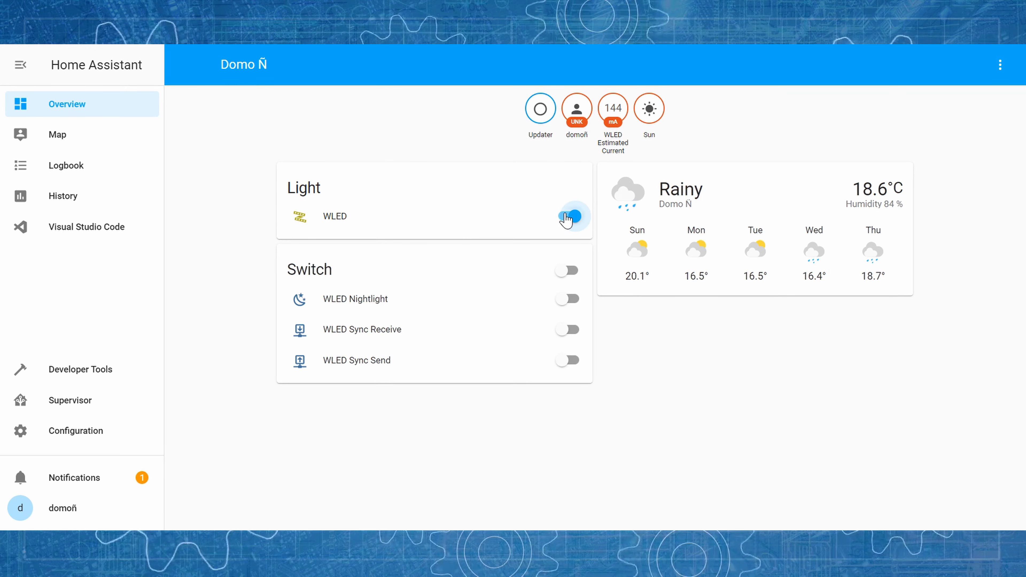
click(566, 218)
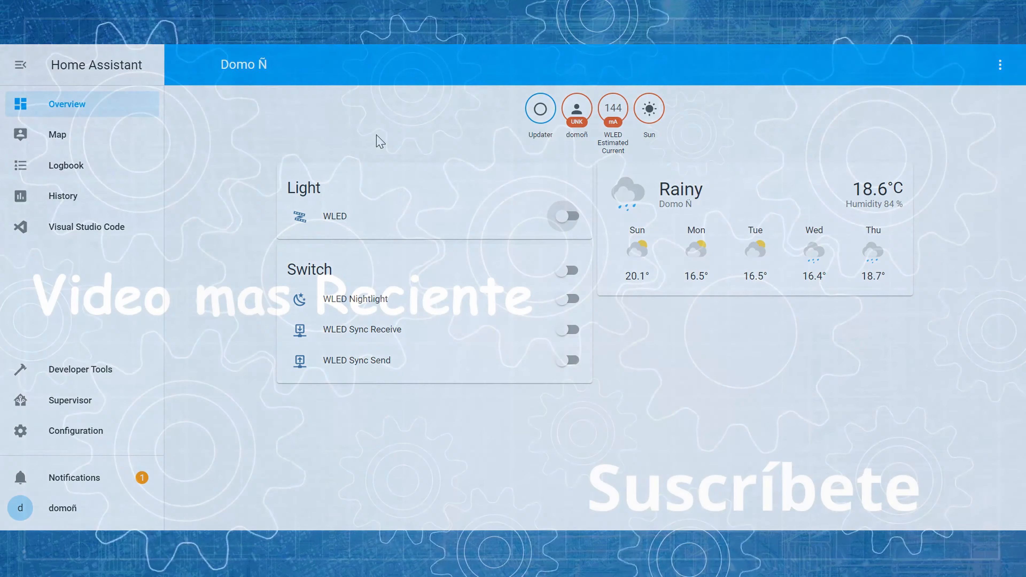